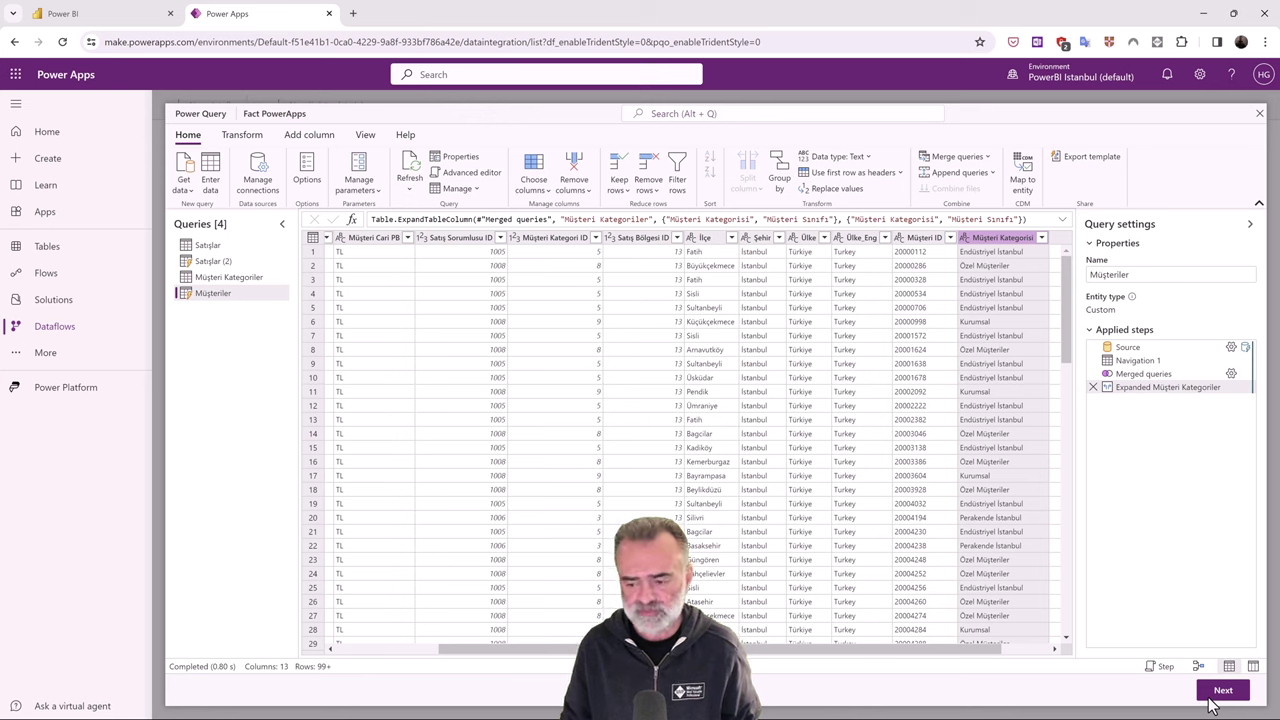
Step: Publish the Fact PowerApps dataflow with its refresh set to manual
{"action": "left_click", "coordinate": [1209, 699]}
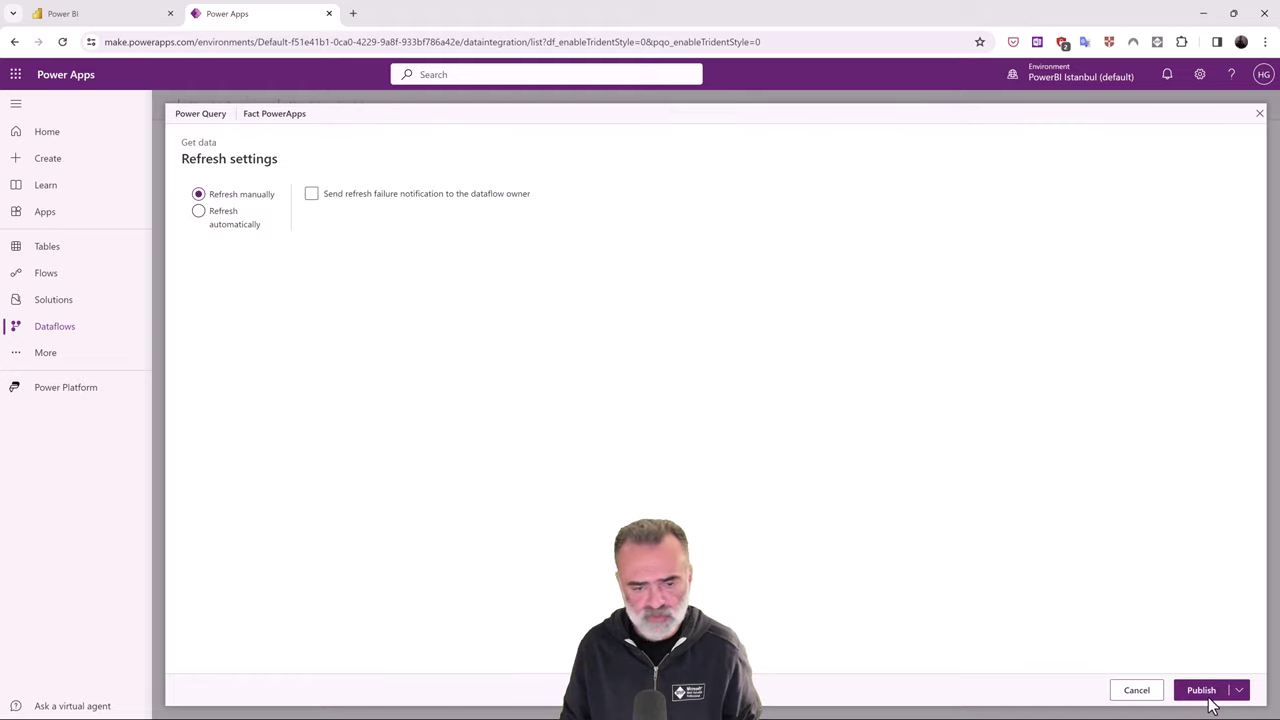
{"action": "left_click", "coordinate": [1209, 699]}
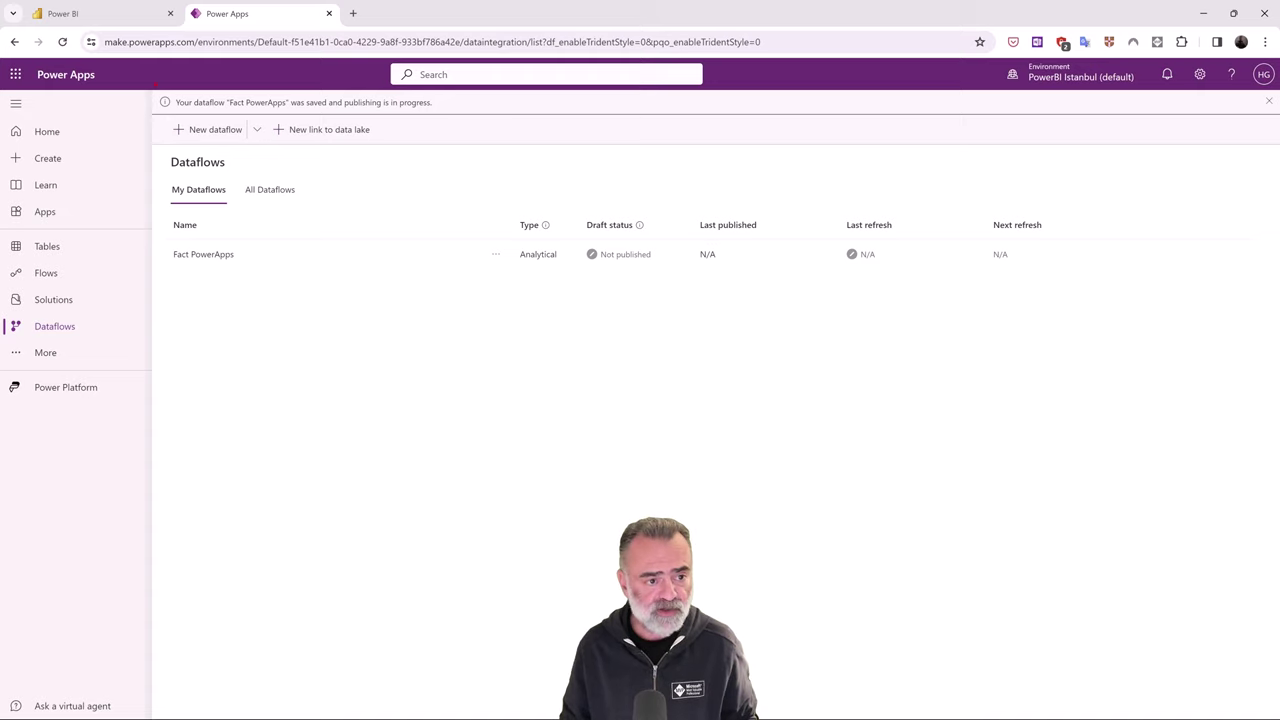
{"action": "mouse_move", "coordinate": [155, 85]}
{"action": "left_mouse_down"}
{"action": "mouse_move", "coordinate": [344, 126]}
{"action": "mouse_move", "coordinate": [494, 126]}
{"action": "mouse_move", "coordinate": [496, 104]}
{"action": "left_mouse_up"}
{"action": "key", "text": "Escape"}
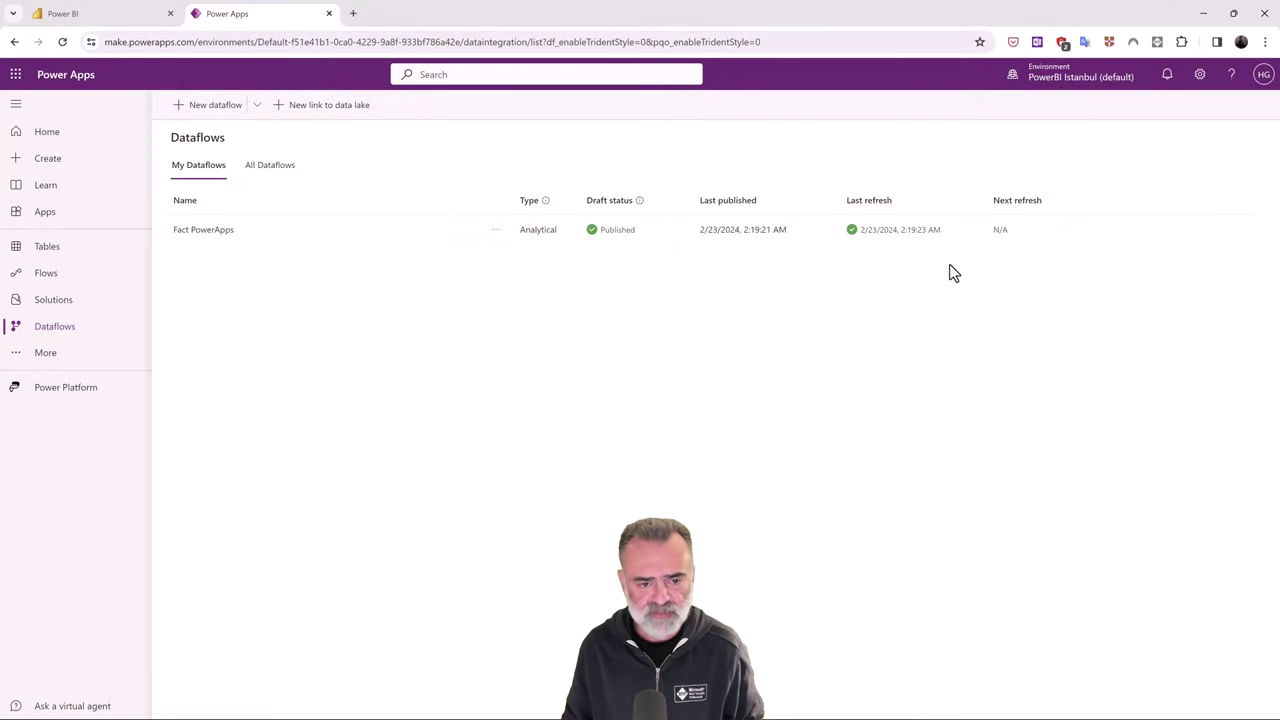
Step: View the incremental refresh settings of the Fact PowerApps dataflow and close them without saving
{"action": "left_click", "coordinate": [495, 230]}
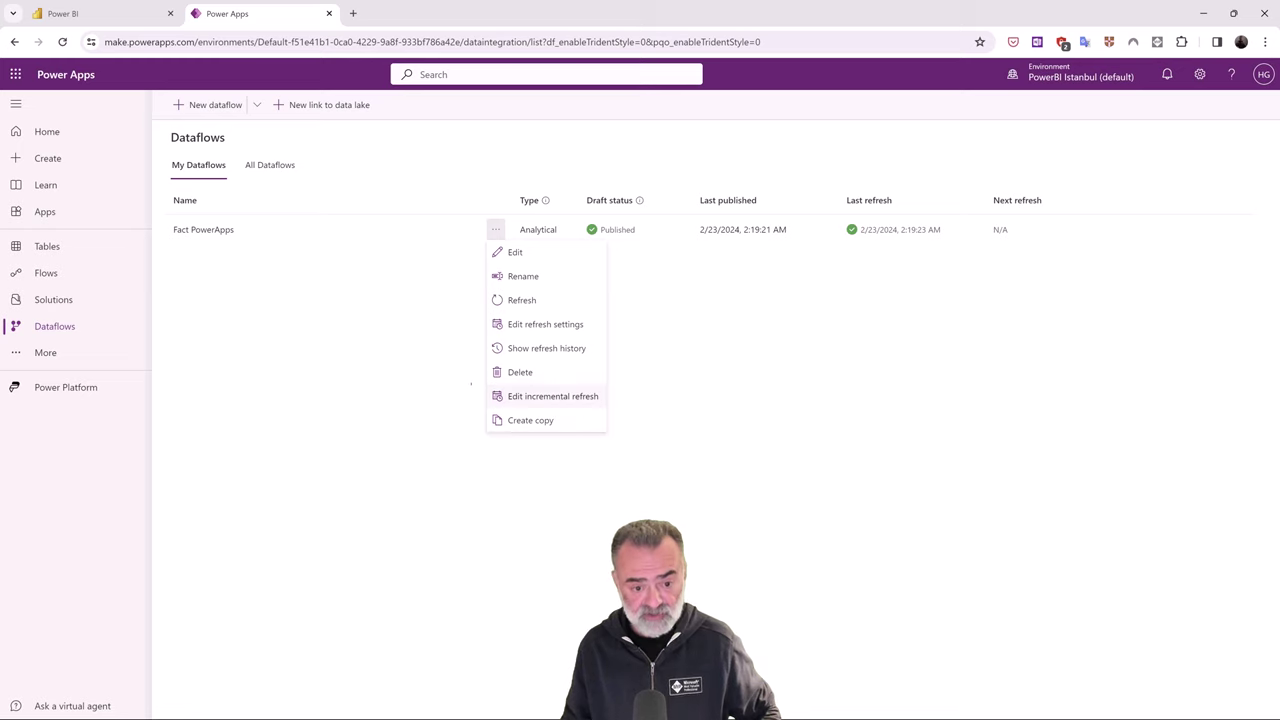
{"action": "left_click", "coordinate": [585, 397]}
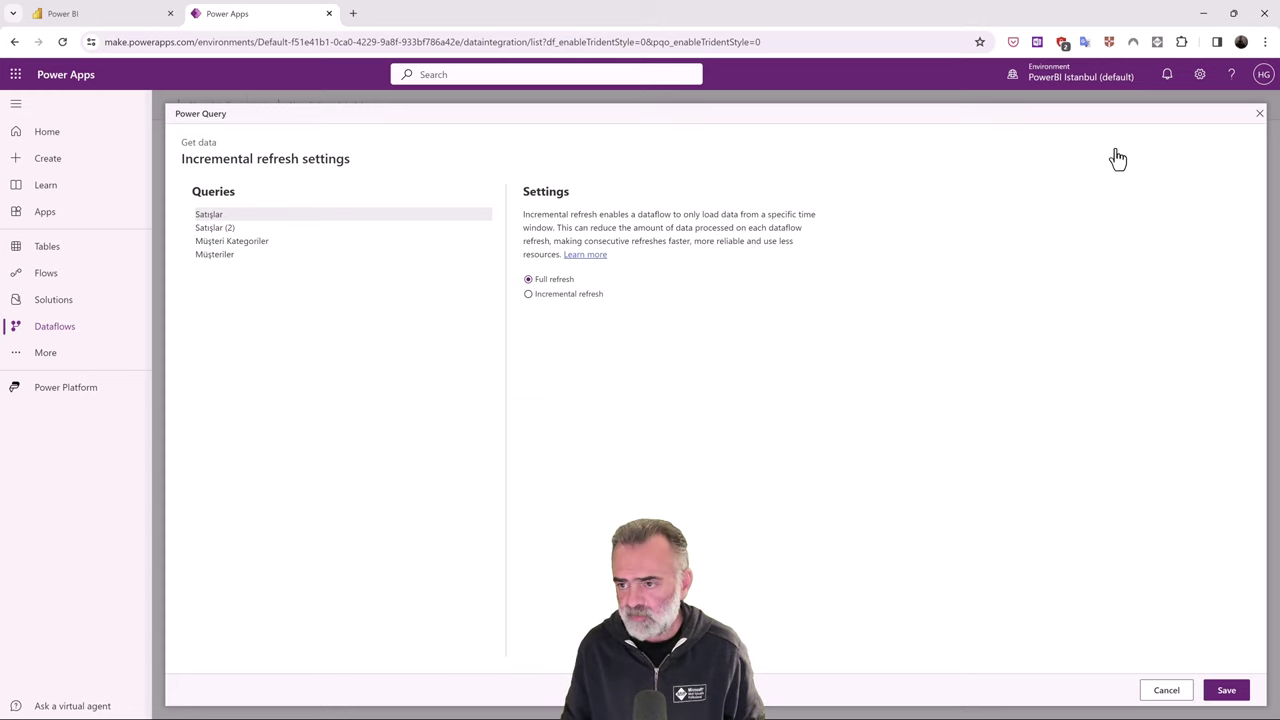
{"action": "left_click", "coordinate": [1259, 113]}
{"action": "left_click", "coordinate": [731, 436]}
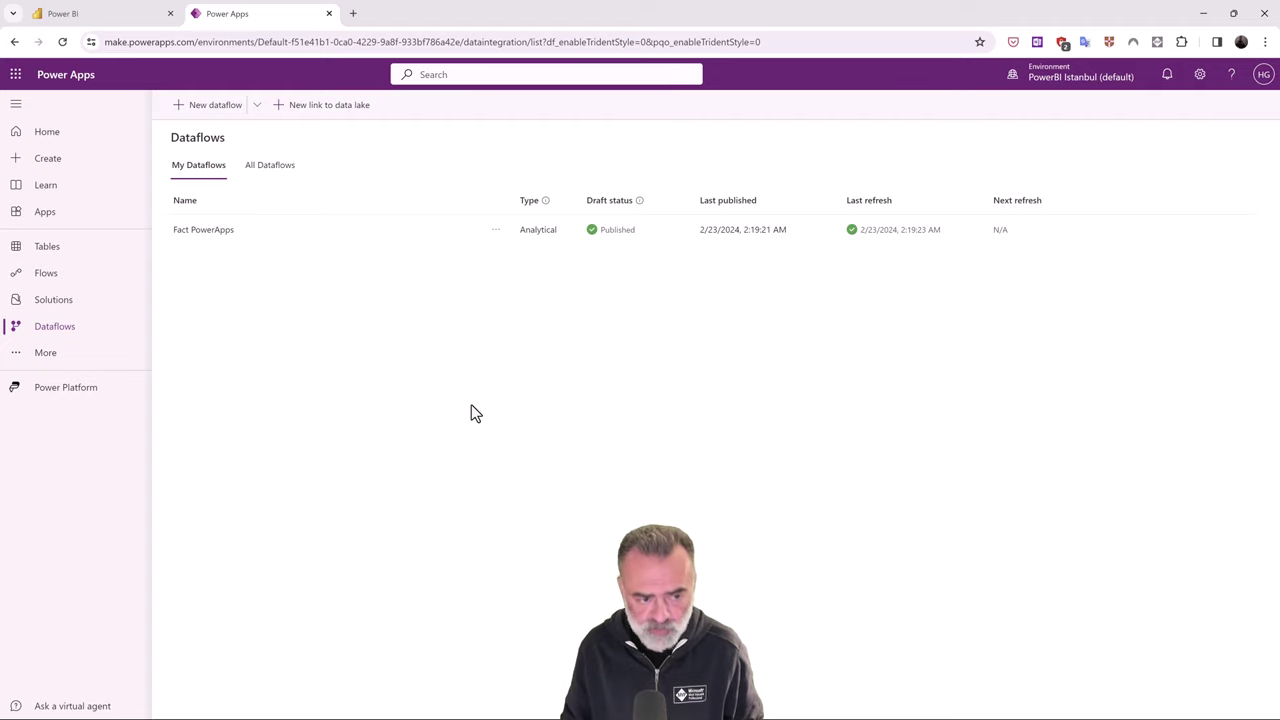
Step: Create a new dataflow named Transformasyon with the analytical entities only option enabled
{"action": "left_click", "coordinate": [204, 112]}
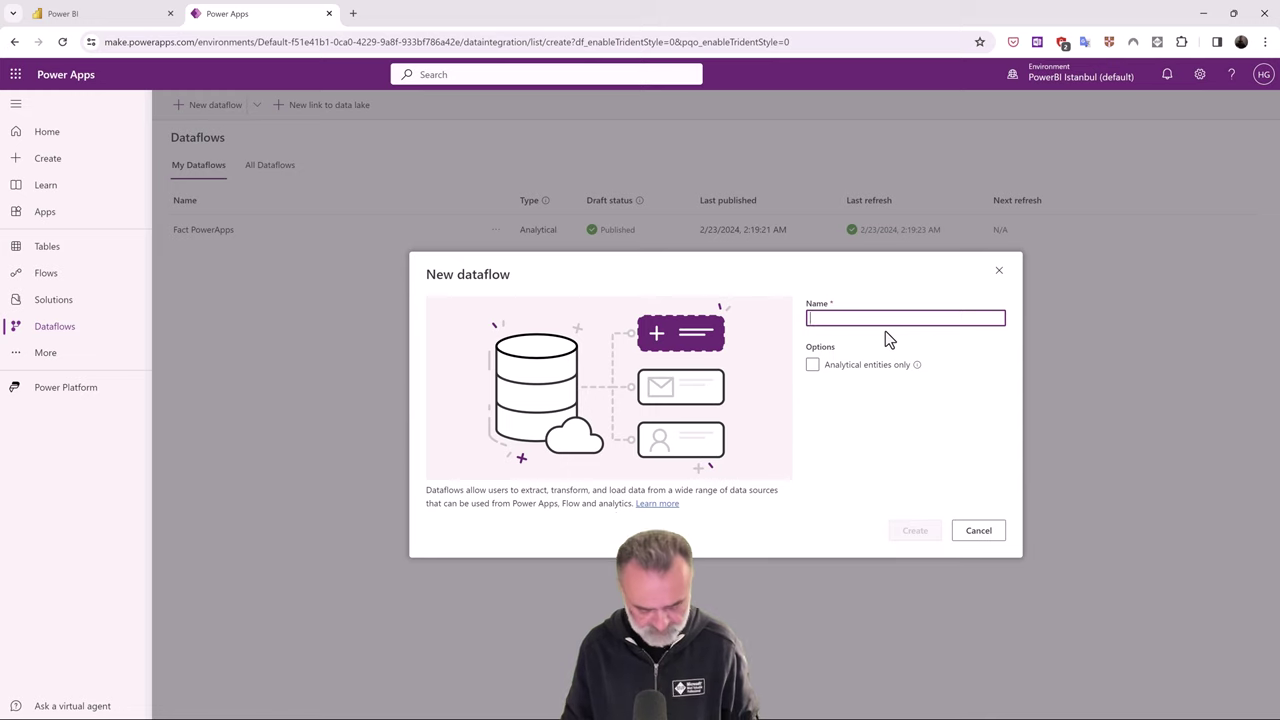
{"action": "type", "text": "Transfor"}
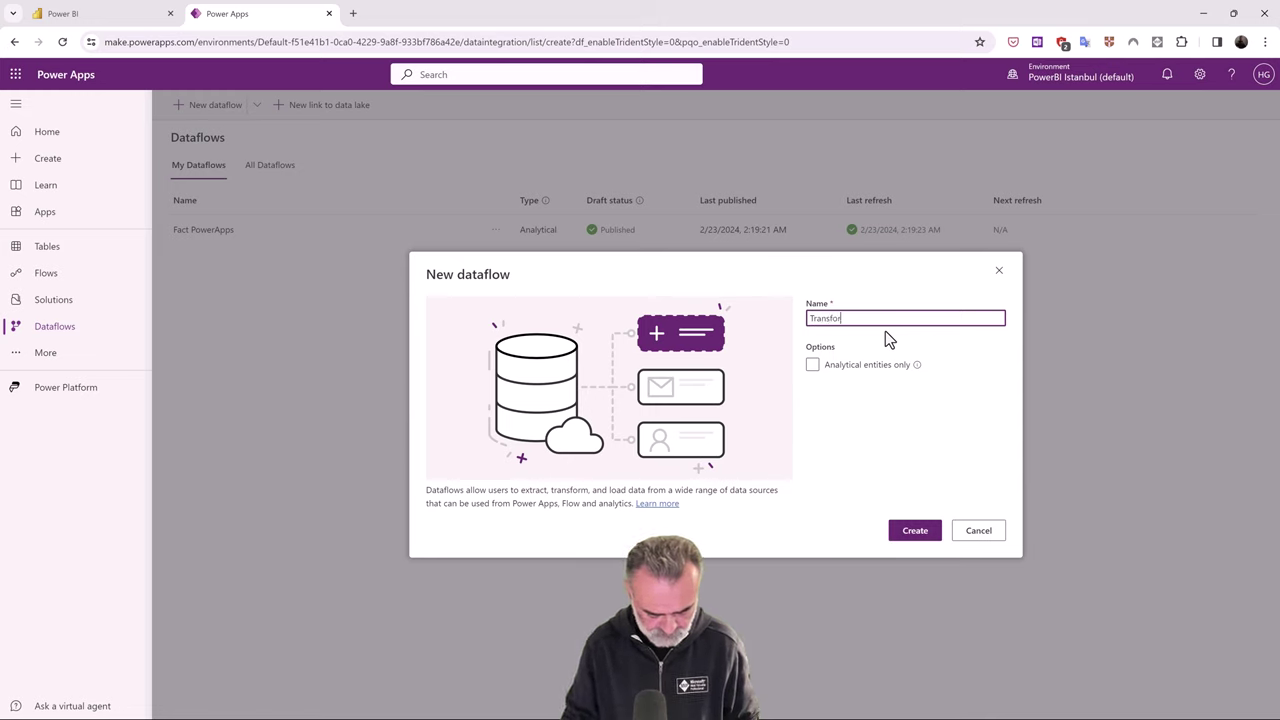
{"action": "type", "text": "masyon"}
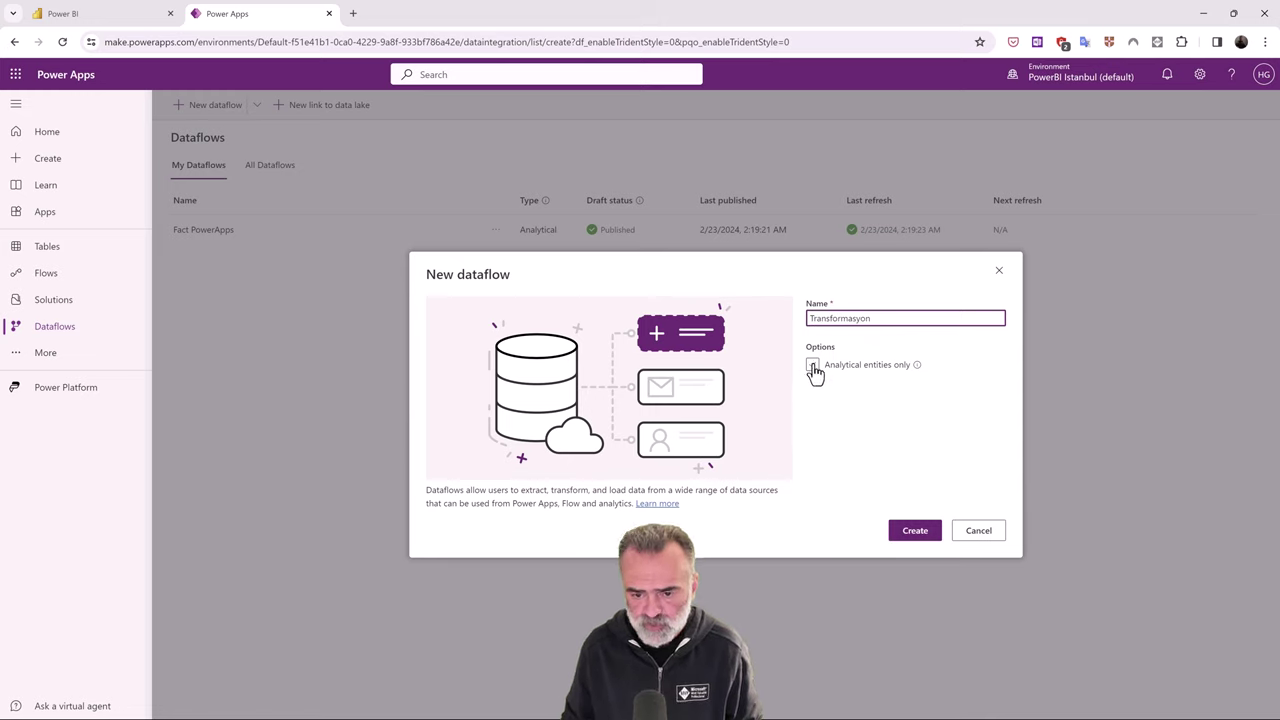
{"action": "left_click", "coordinate": [814, 365]}
{"action": "left_click", "coordinate": [915, 532]}
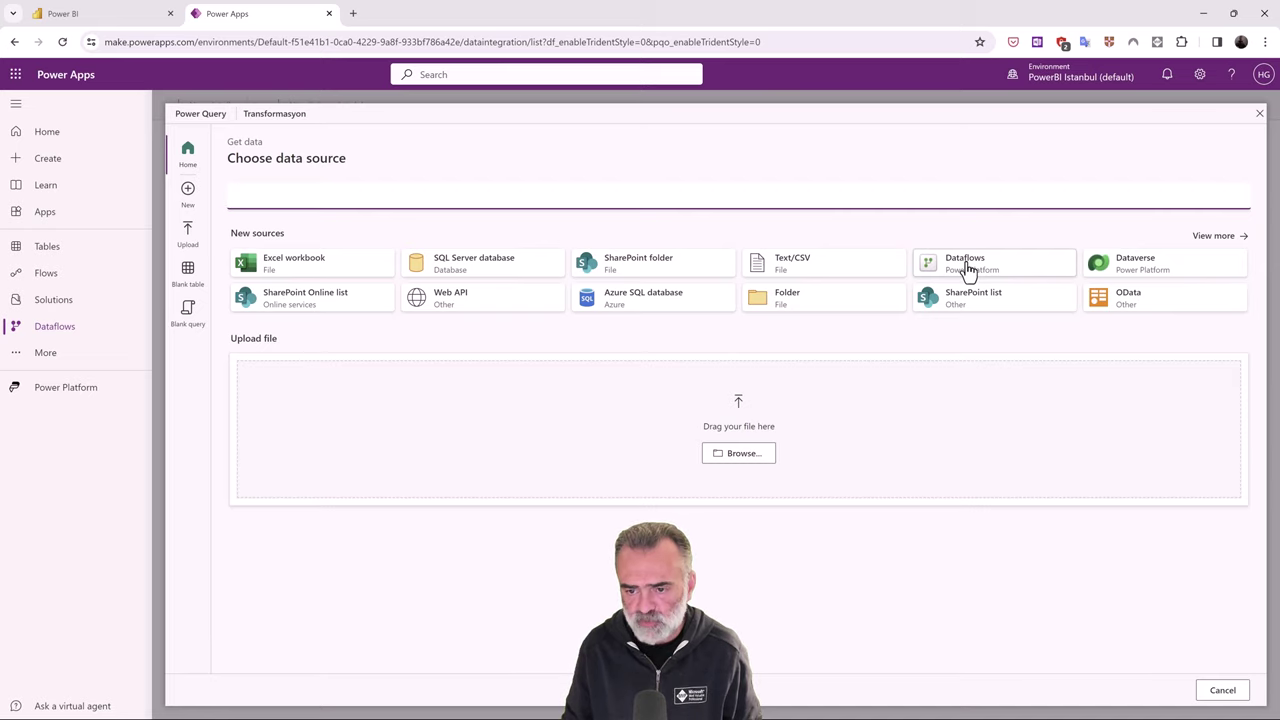
Step: Connect to the Power Platform Dataflows source with the existing connection and browse the Fact and Master dataflows under Workspaces
{"action": "left_click", "coordinate": [961, 270]}
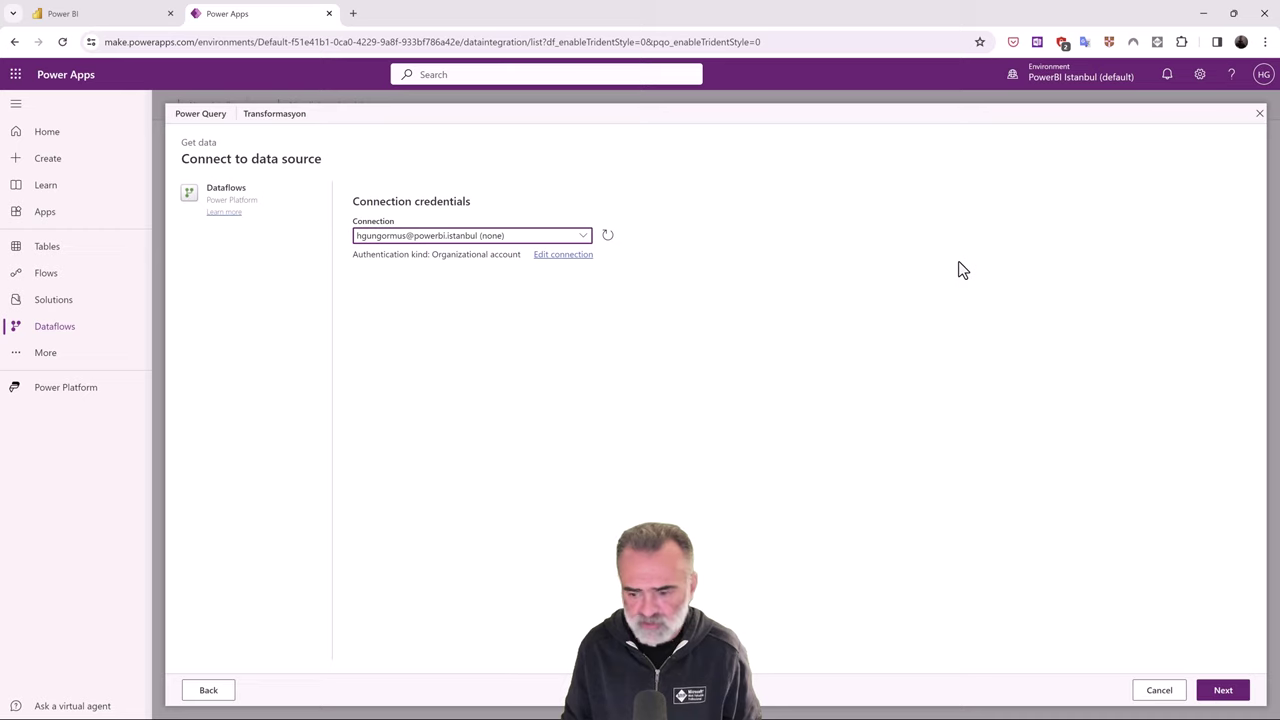
{"action": "left_click", "coordinate": [1228, 692]}
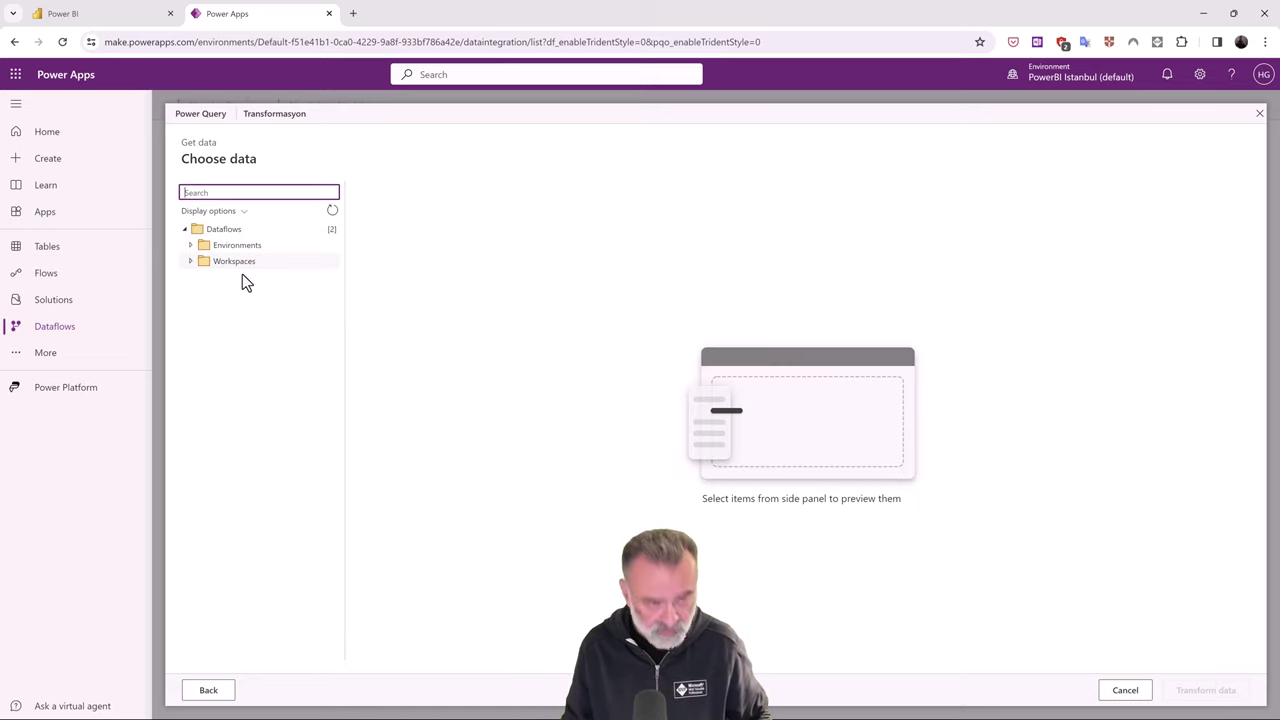
{"action": "left_click", "coordinate": [189, 262]}
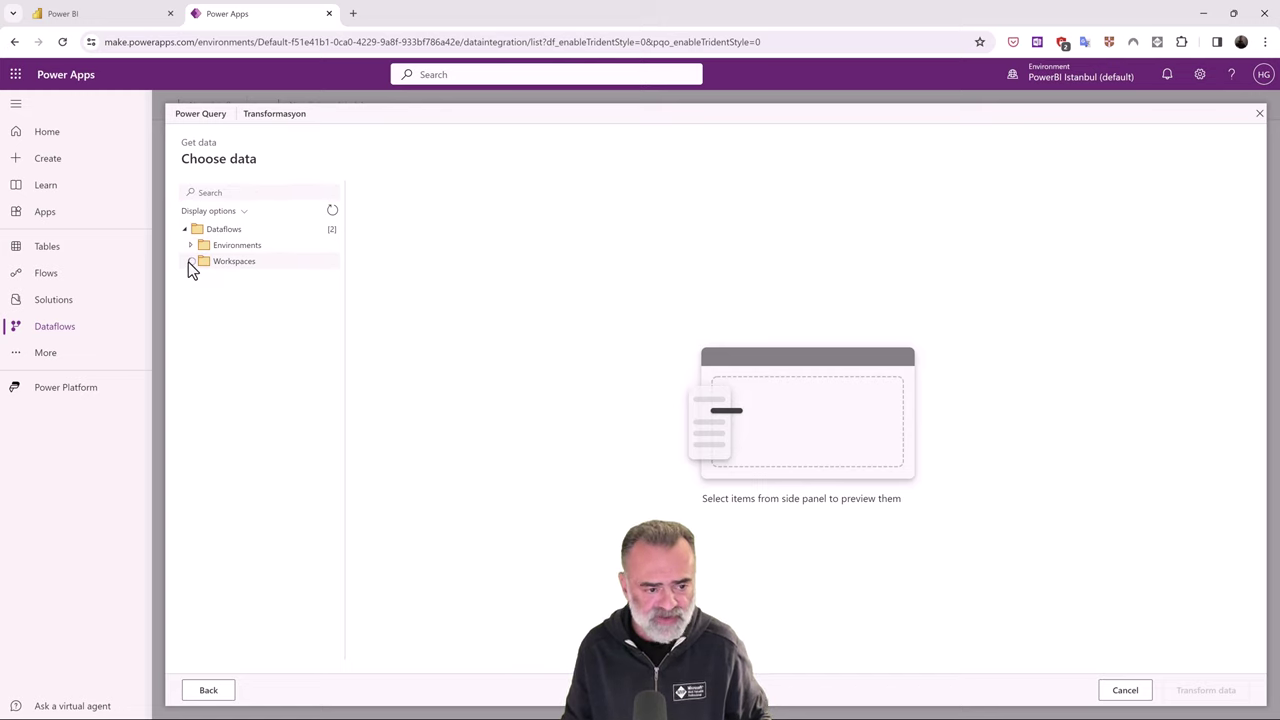
{"action": "left_click", "coordinate": [198, 277]}
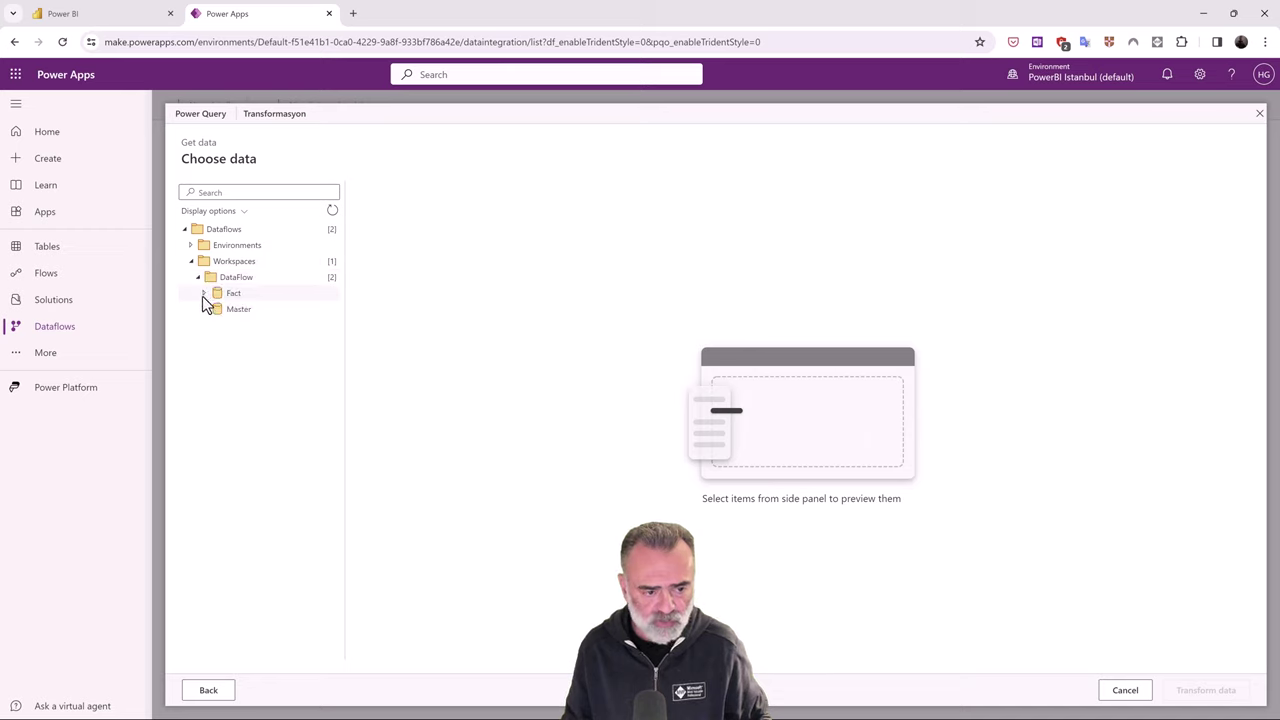
{"action": "left_click", "coordinate": [204, 293]}
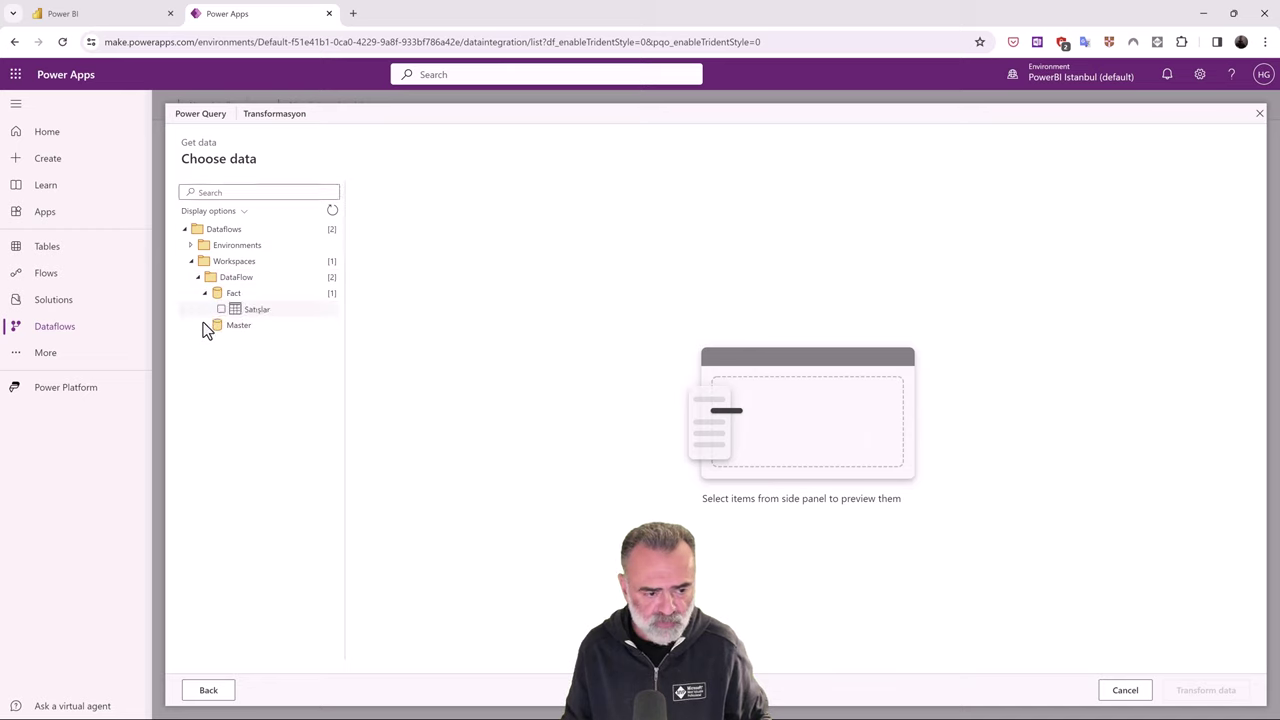
{"action": "left_click", "coordinate": [205, 326]}
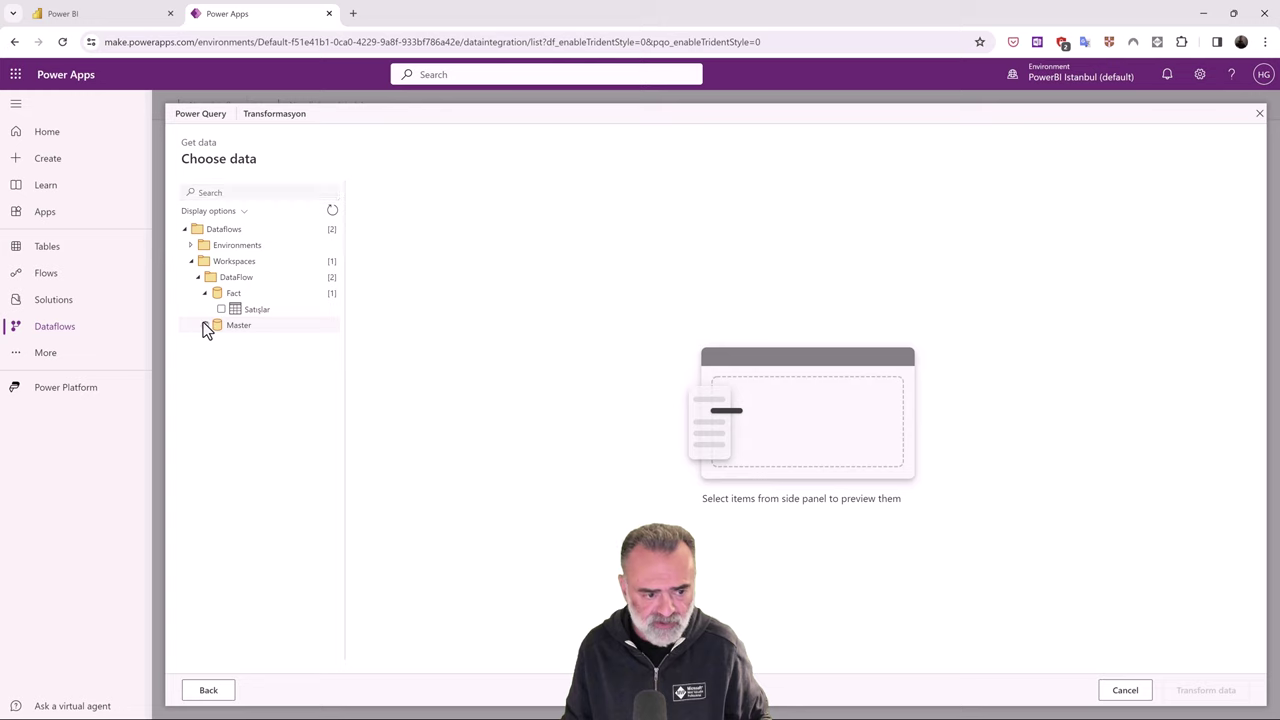
{"action": "left_click", "coordinate": [192, 261]}
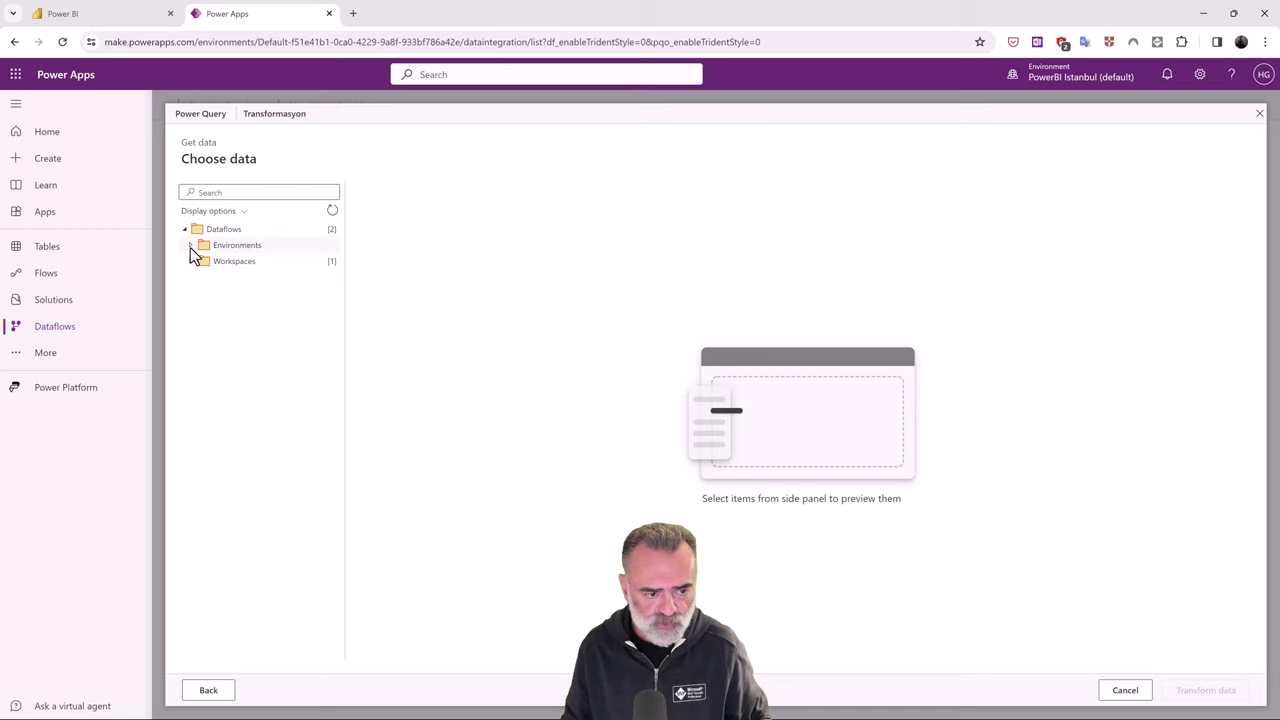
Step: Expand the PowerBI Istanbul (default) environment in the source tree and check it against the environment selector
{"action": "left_click", "coordinate": [190, 246]}
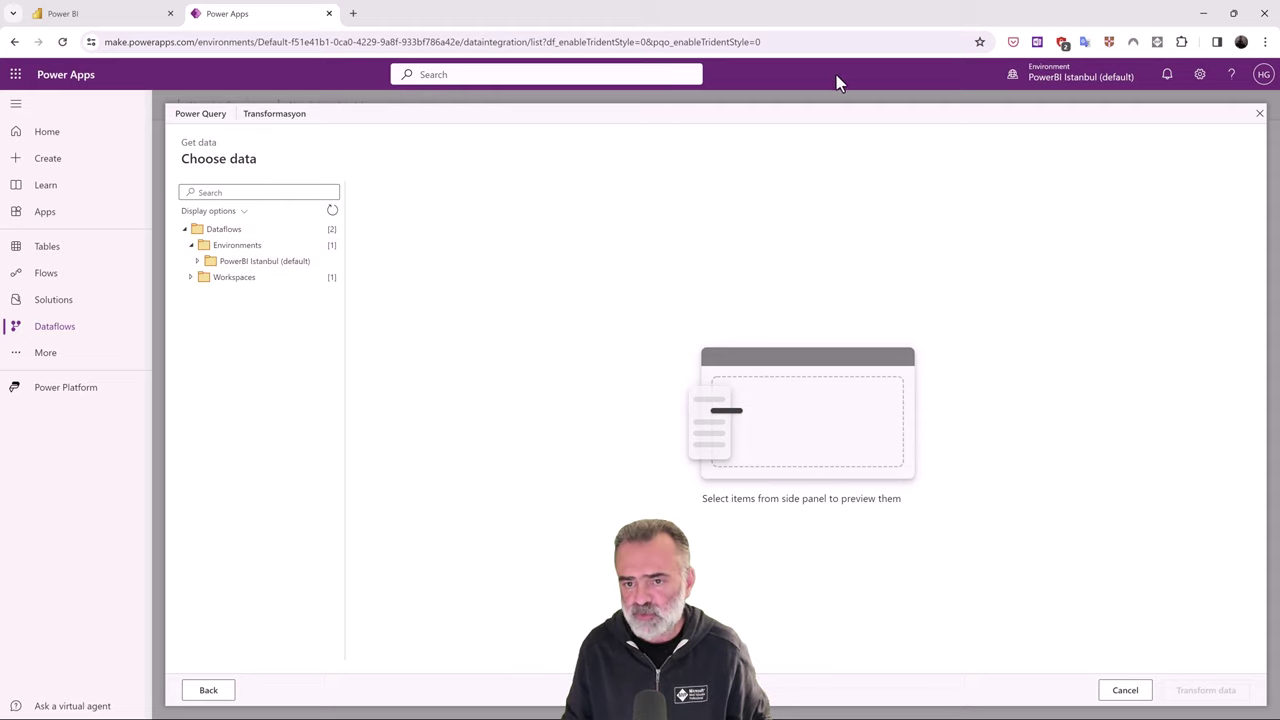
{"action": "left_click", "coordinate": [1070, 76]}
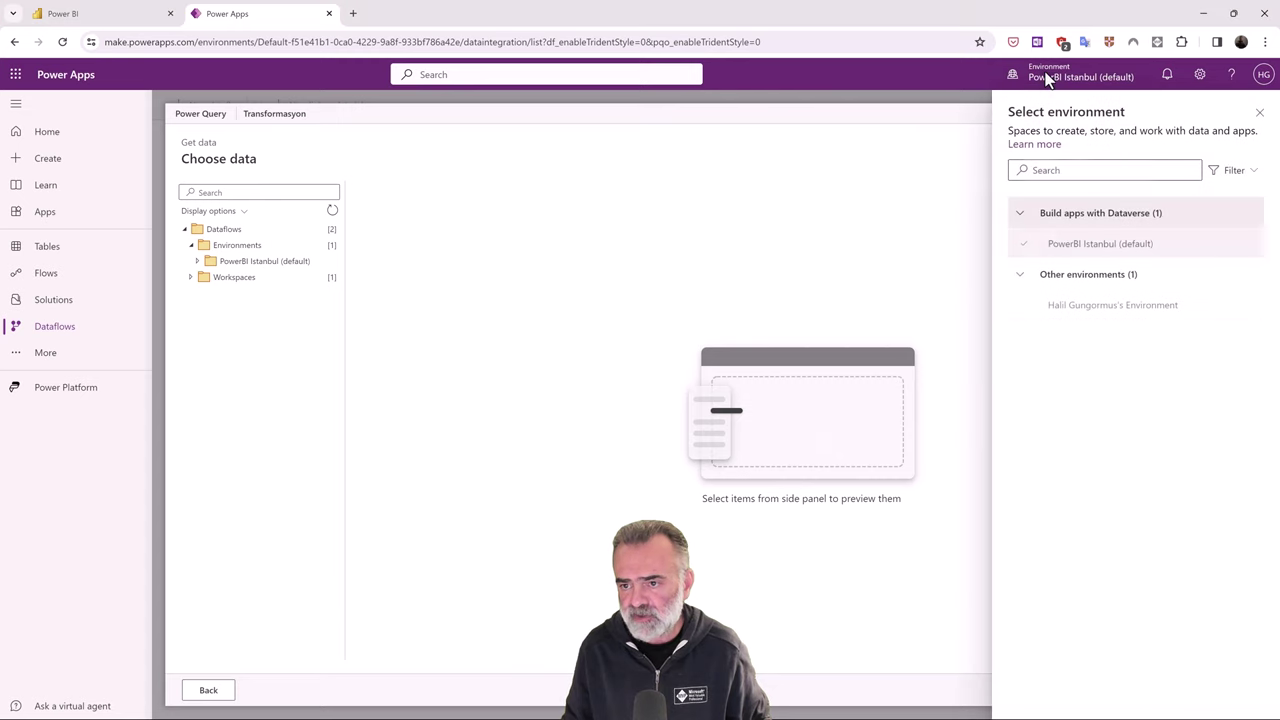
{"action": "left_click", "coordinate": [199, 258]}
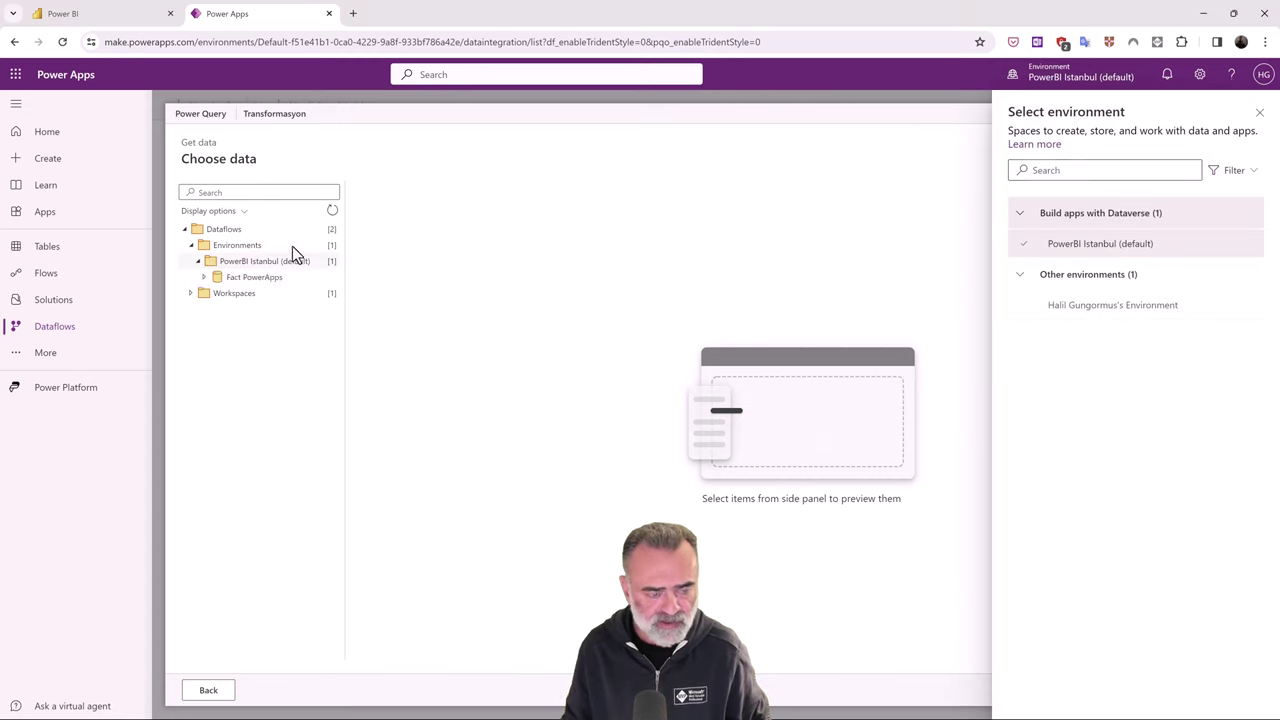
{"action": "left_click", "coordinate": [1259, 113]}
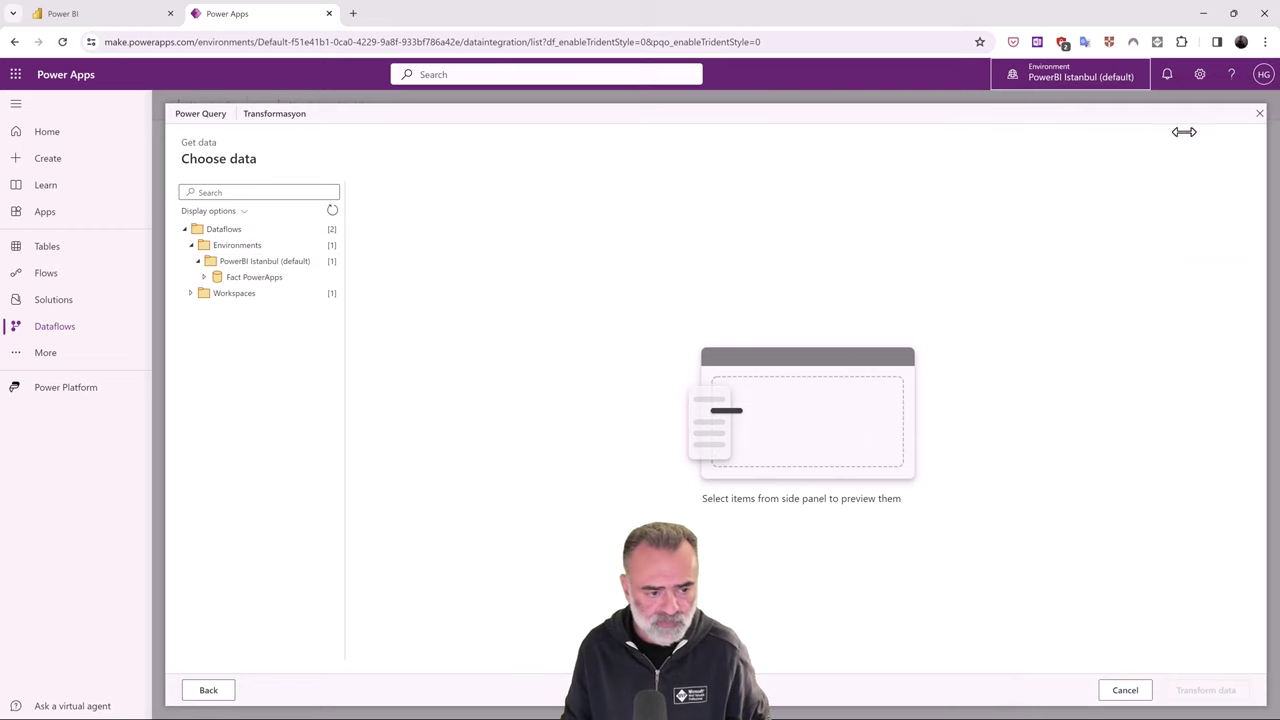
Step: Select the Müşteri Kategoriler and Müşteriler tables from the Fact PowerApps dataflow
{"action": "left_click", "coordinate": [204, 277]}
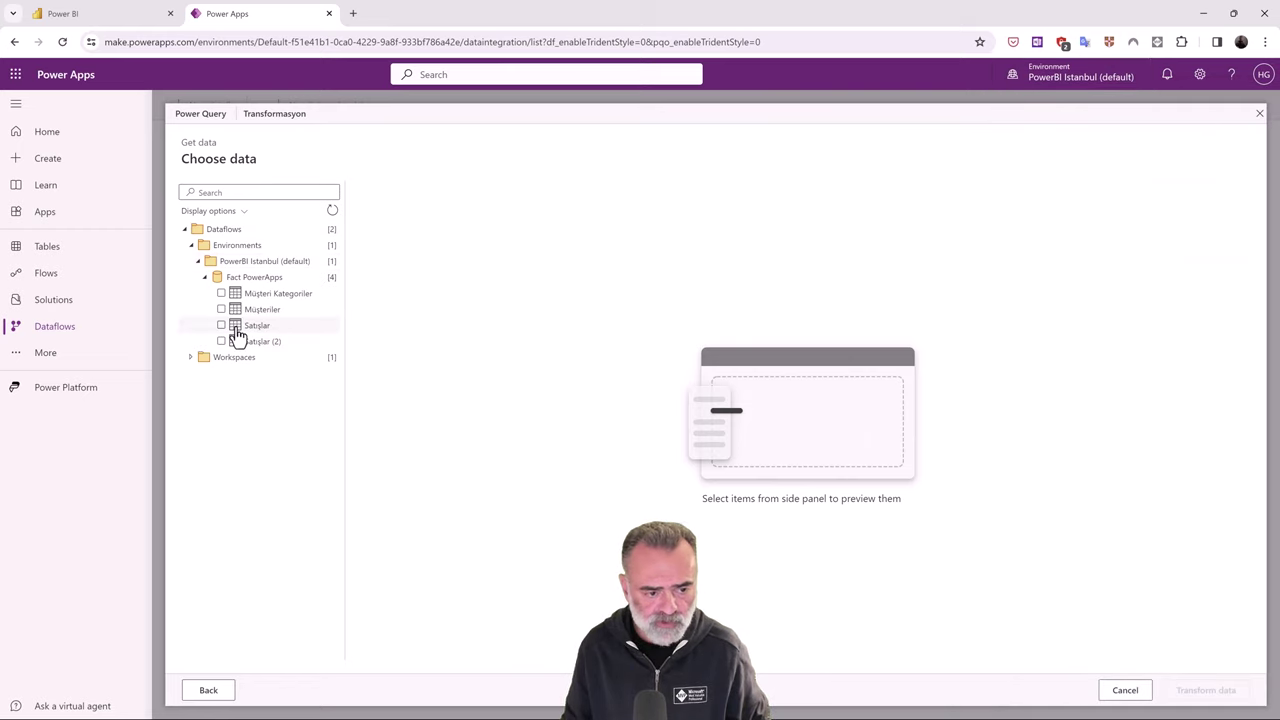
{"action": "left_click", "coordinate": [222, 293]}
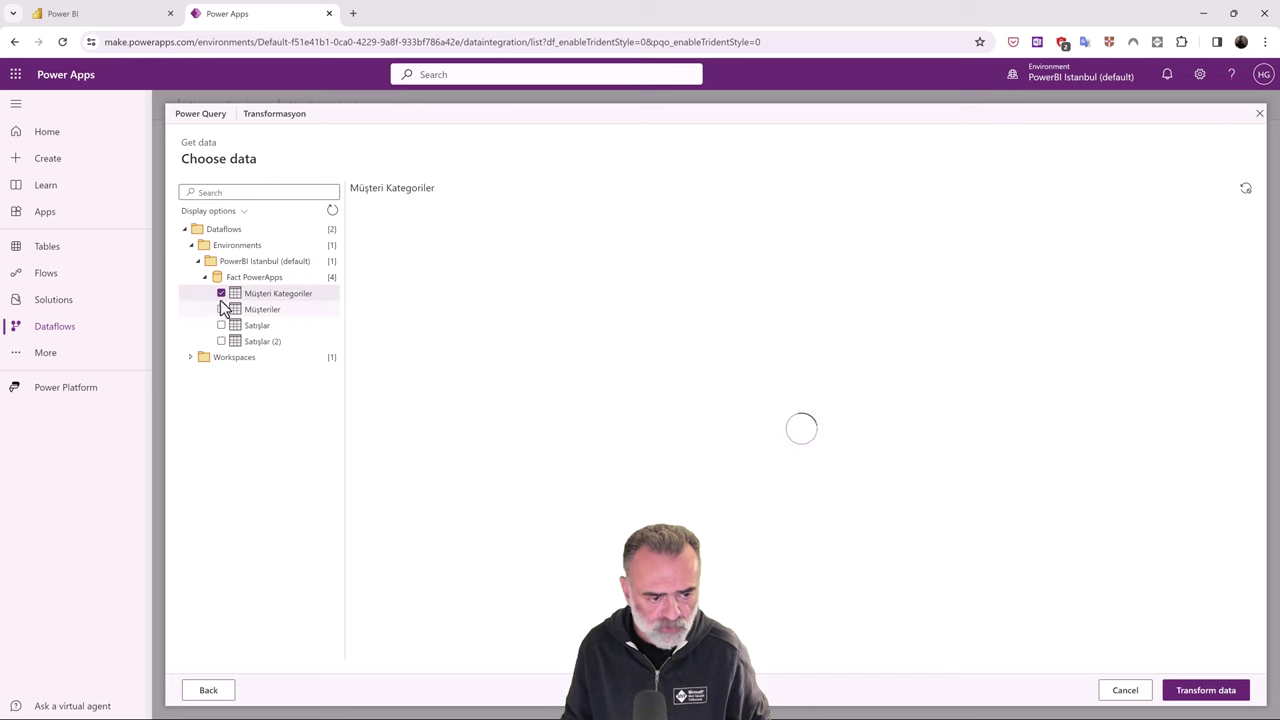
{"action": "left_click", "coordinate": [221, 312]}
{"action": "left_click", "coordinate": [221, 310]}
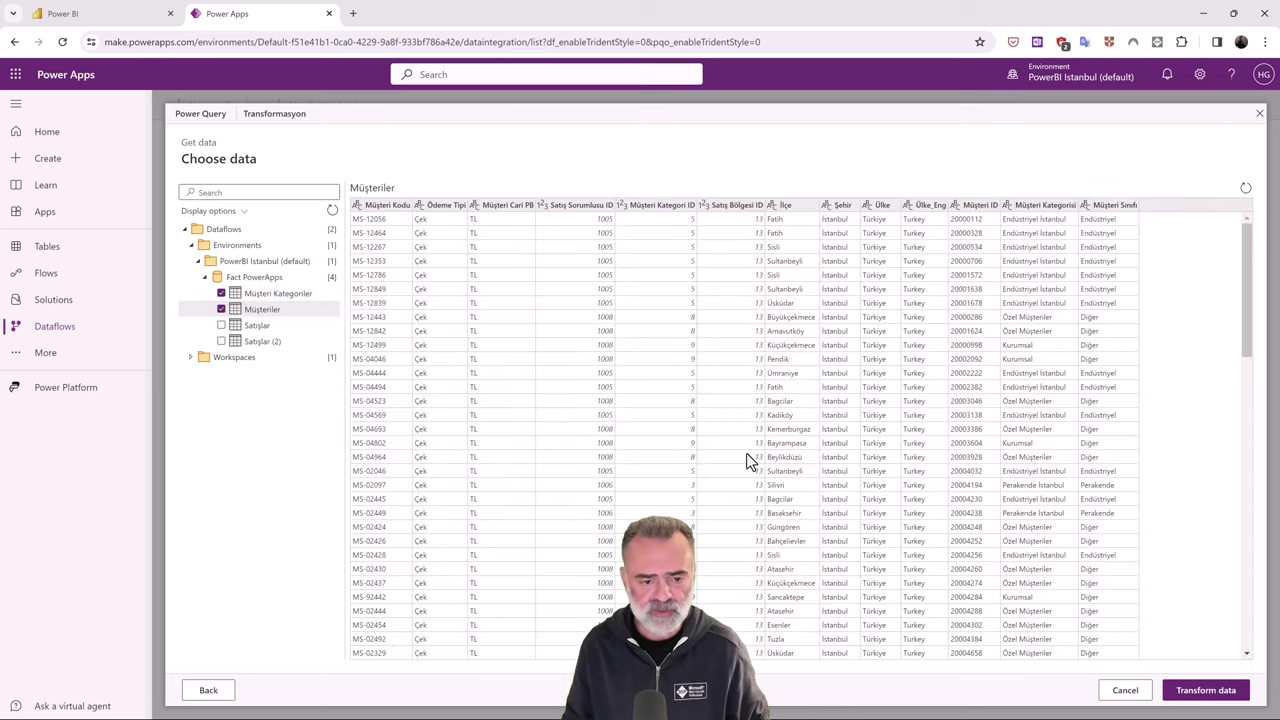
Step: Load the selected tables into the query editor and publish the Transformasyon dataflow with manual refresh
{"action": "left_click", "coordinate": [1196, 695]}
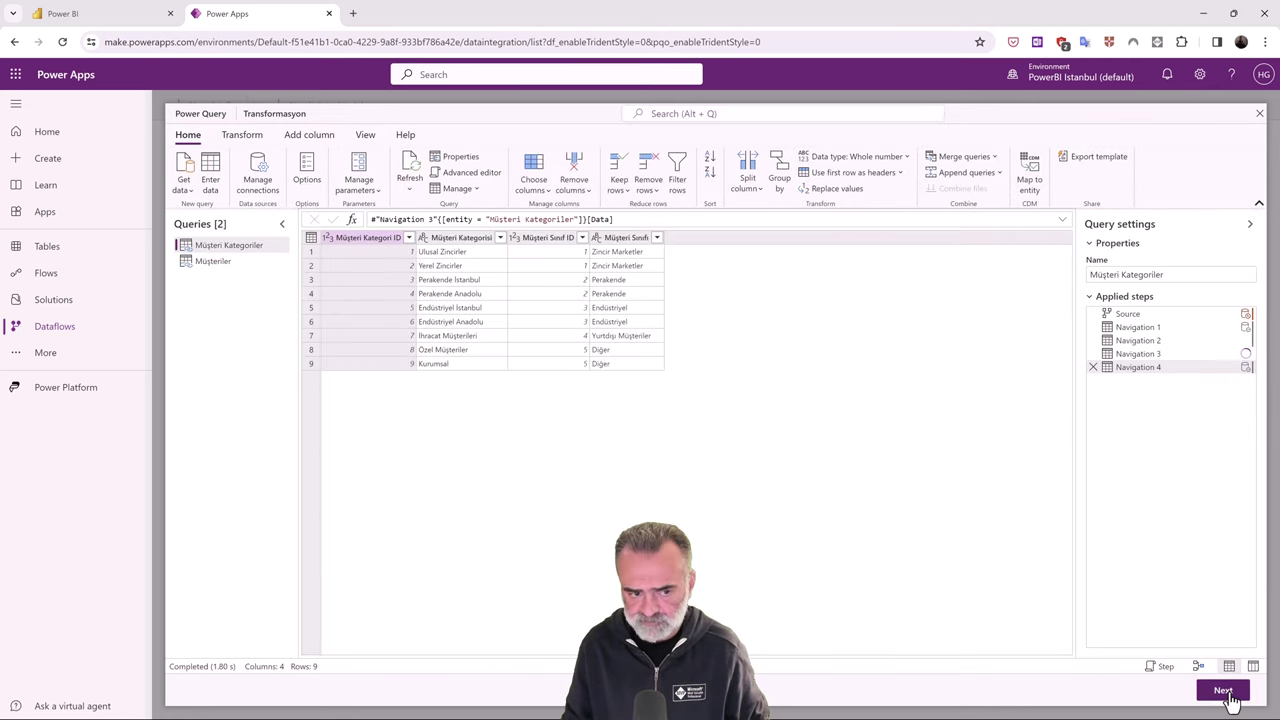
{"action": "left_click", "coordinate": [1226, 694]}
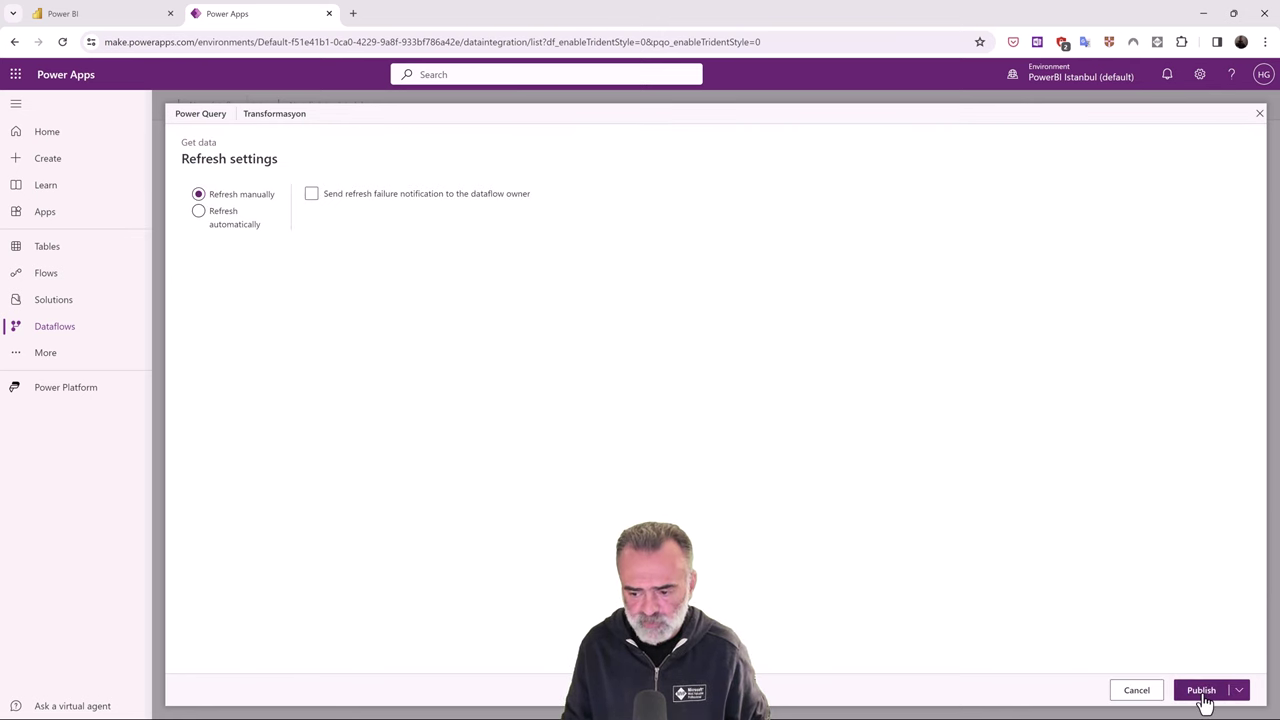
{"action": "left_click", "coordinate": [1204, 698]}
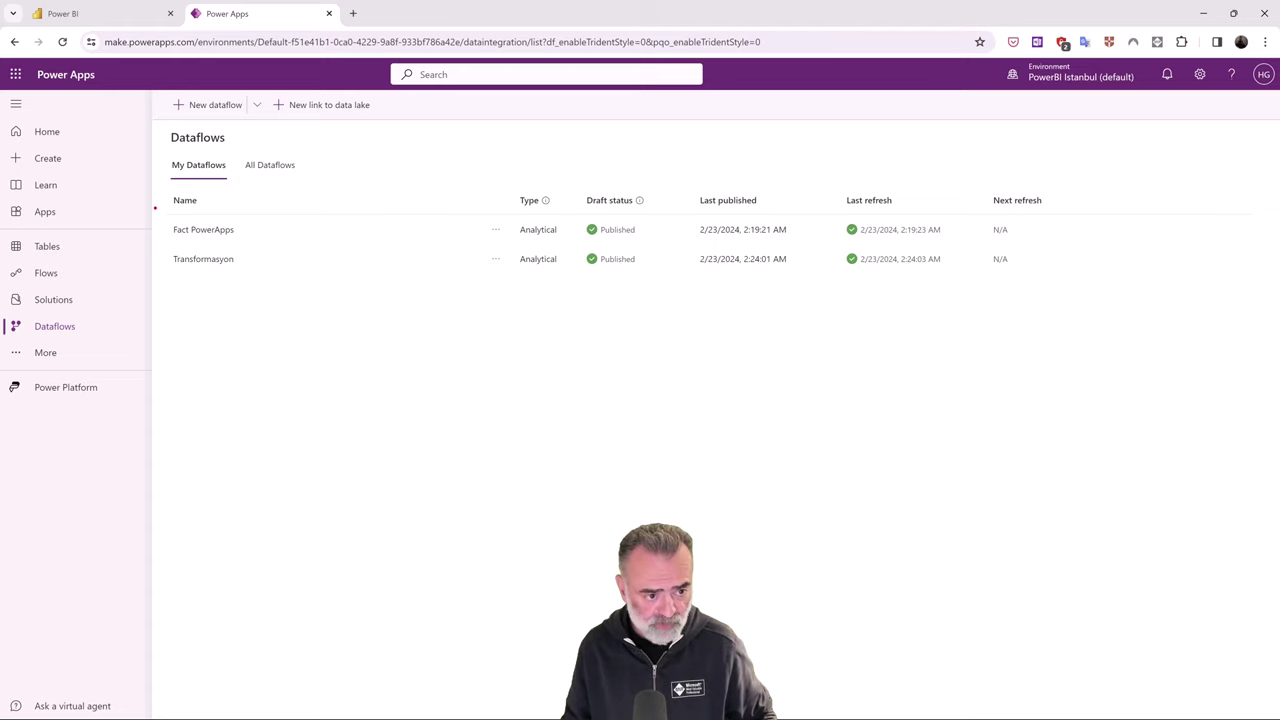
{"action": "mouse_move", "coordinate": [155, 208]}
{"action": "left_mouse_down"}
{"action": "mouse_move", "coordinate": [176, 228]}
{"action": "mouse_move", "coordinate": [286, 240]}
{"action": "left_mouse_up"}
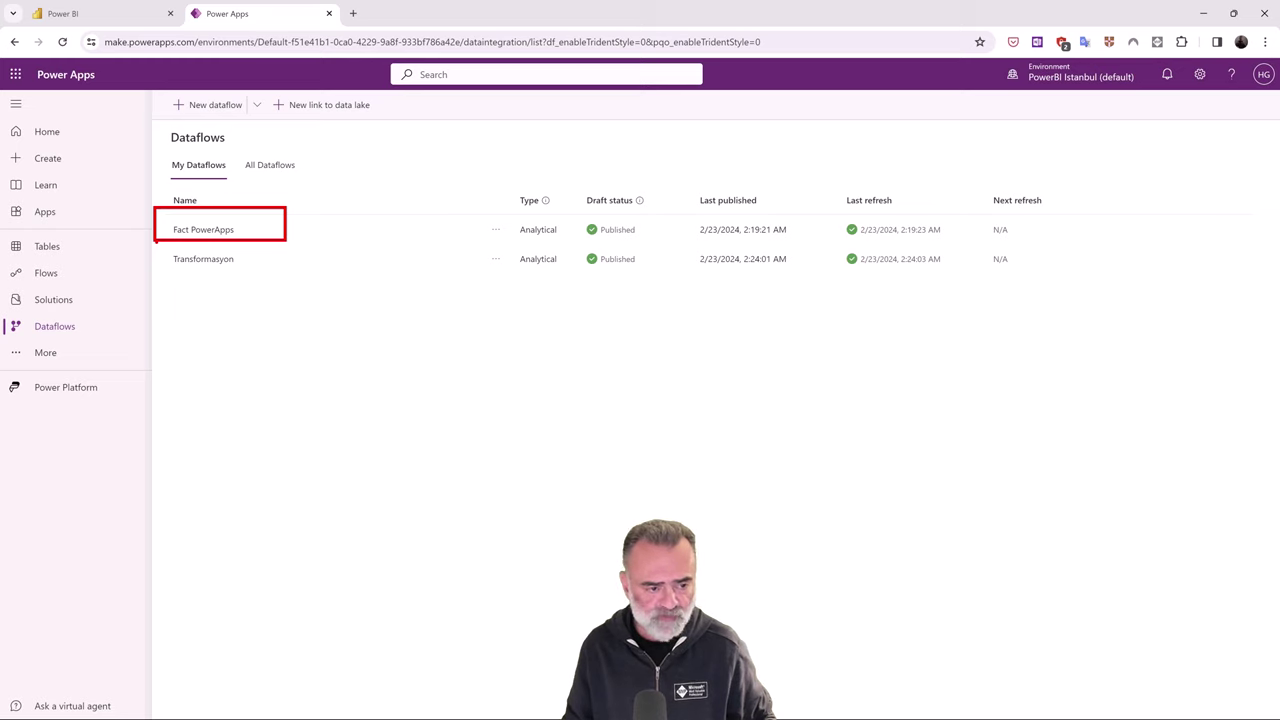
{"action": "mouse_move", "coordinate": [154, 247]}
{"action": "left_mouse_down"}
{"action": "mouse_move", "coordinate": [289, 279]}
{"action": "mouse_move", "coordinate": [333, 219]}
{"action": "mouse_move", "coordinate": [285, 234]}
{"action": "left_mouse_up"}
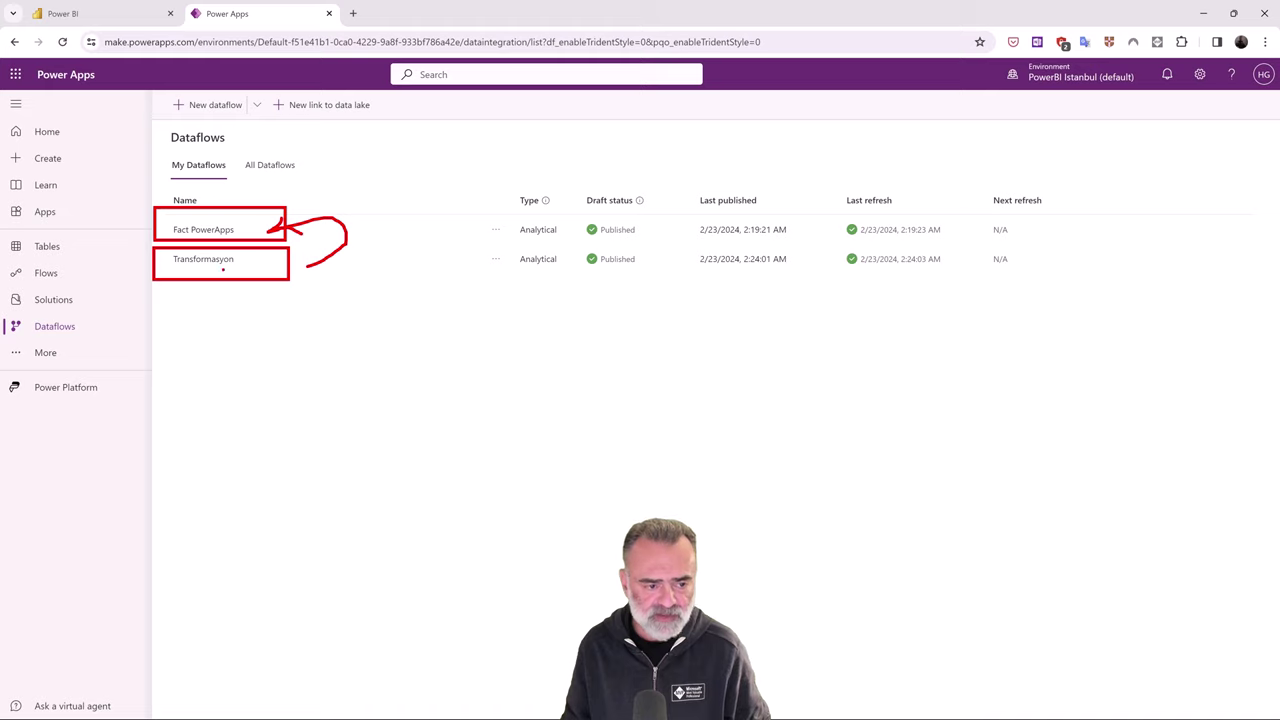
{"action": "left_click_drag", "start_coordinate": [223, 269], "coordinate": [221, 358]}
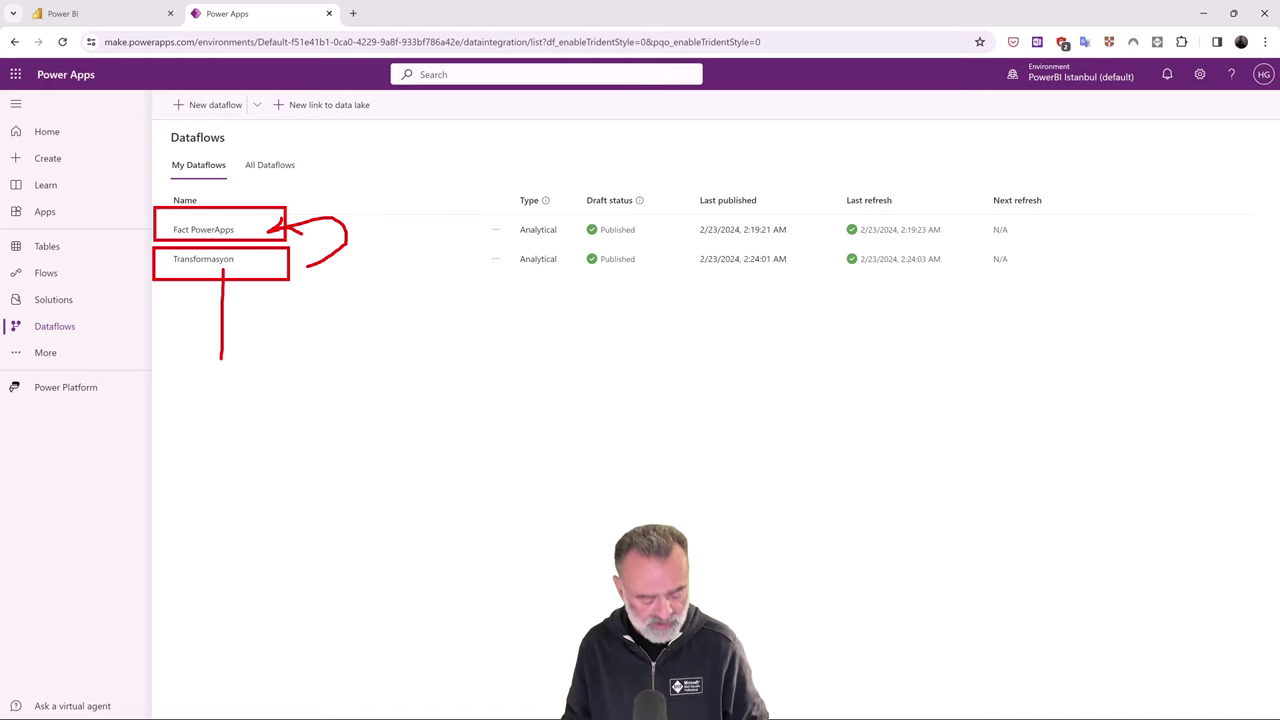
{"action": "key", "text": "Escape"}
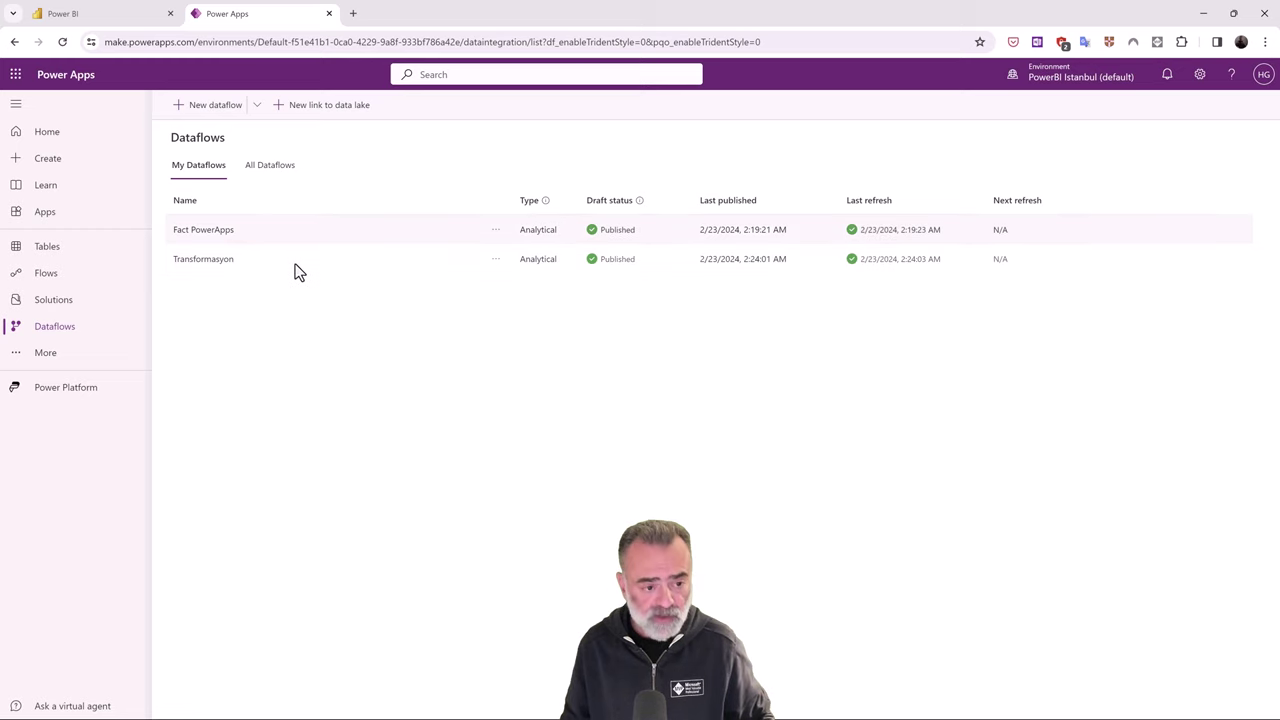
{"action": "mouse_move", "coordinate": [163, 211]}
{"action": "left_mouse_down"}
{"action": "mouse_move", "coordinate": [216, 246]}
{"action": "mouse_move", "coordinate": [270, 243]}
{"action": "mouse_move", "coordinate": [334, 199]}
{"action": "left_mouse_up"}
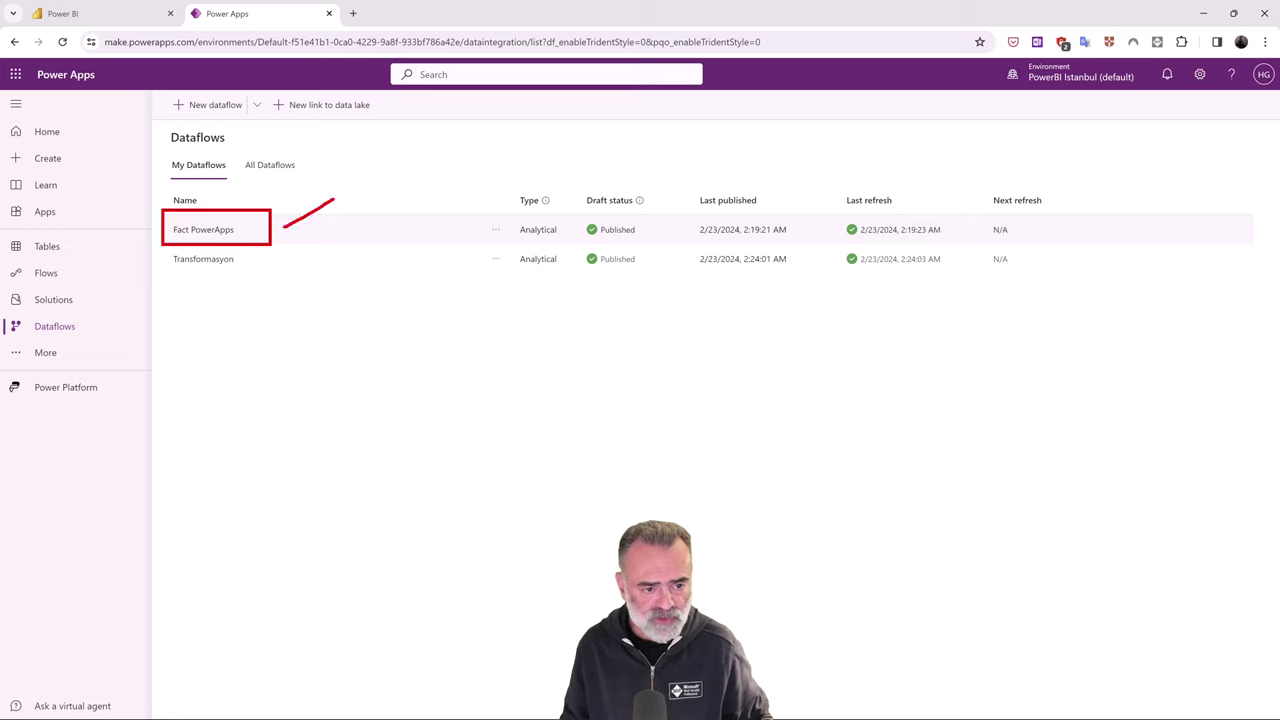
{"action": "left_click_drag", "start_coordinate": [166, 248], "coordinate": [293, 288]}
{"action": "mouse_move", "coordinate": [275, 359]}
{"action": "left_mouse_down"}
{"action": "mouse_move", "coordinate": [333, 316]}
{"action": "mouse_move", "coordinate": [343, 328]}
{"action": "left_mouse_up"}
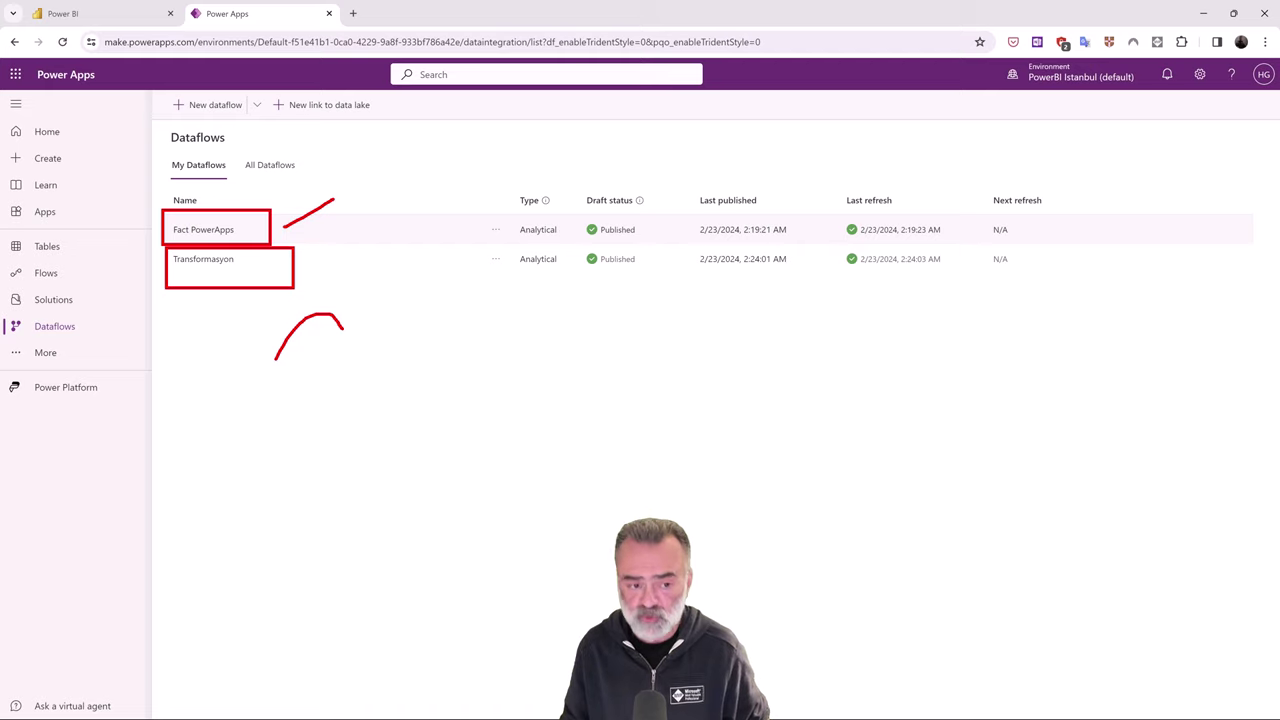
{"action": "key", "text": "Escape"}
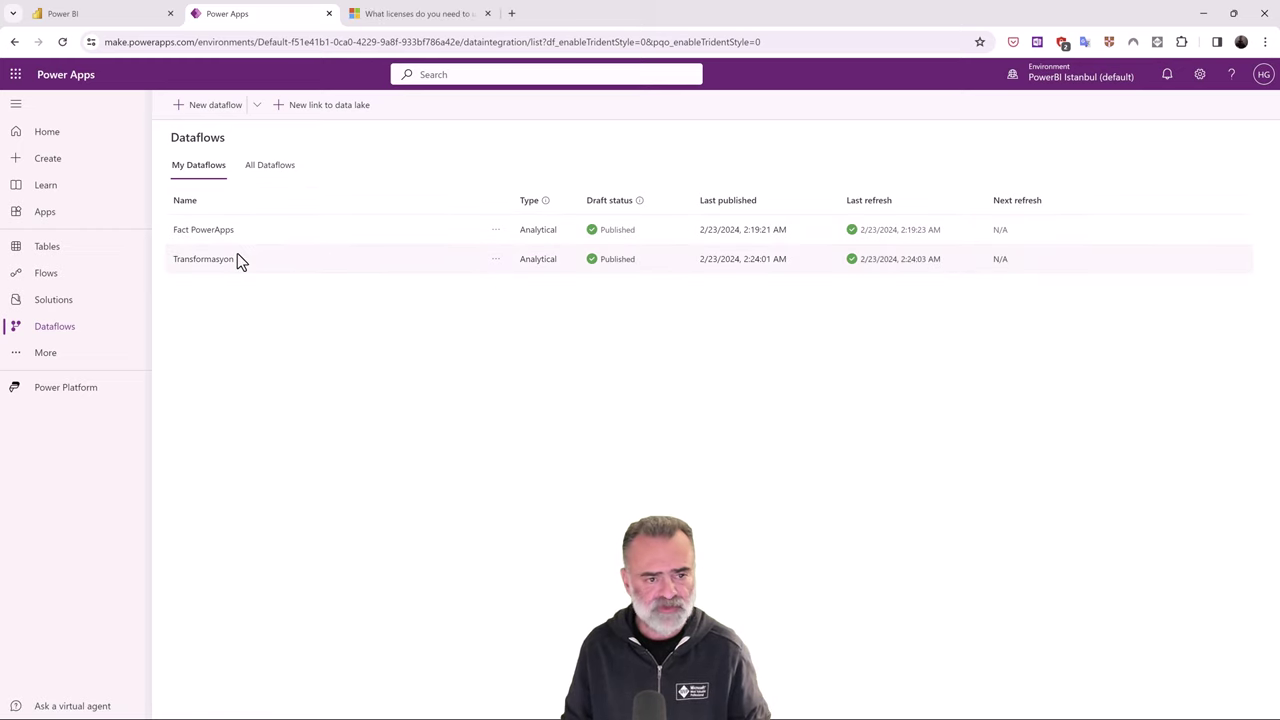
Step: Switch to the Microsoft Learn page on dataflow licenses to examine which features each license includes
{"action": "left_click", "coordinate": [422, 18]}
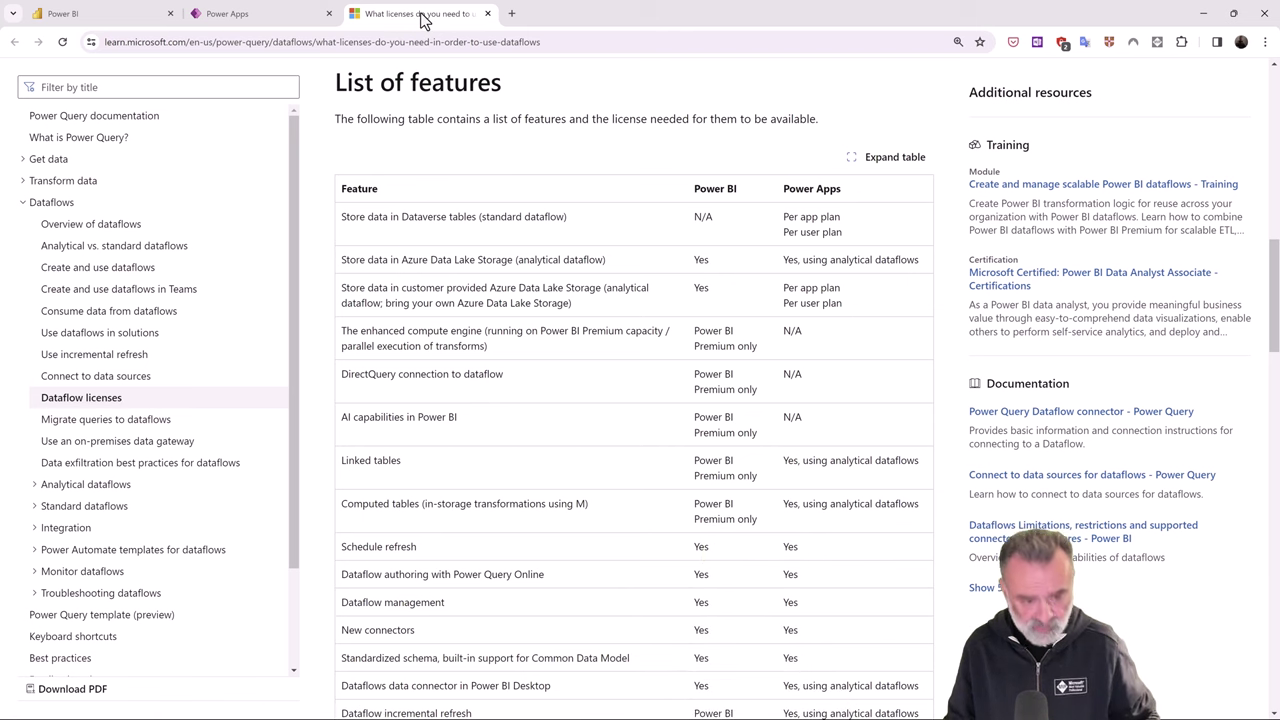
Step: Examine the license requirements for linked tables, computed tables and Dataverse storage in the dataflow feature table
{"action": "mouse_move", "coordinate": [326, 447]}
{"action": "left_mouse_down"}
{"action": "mouse_move", "coordinate": [557, 529]}
{"action": "mouse_move", "coordinate": [940, 530]}
{"action": "left_mouse_up"}
{"action": "left_click_drag", "start_coordinate": [921, 462], "coordinate": [970, 384]}
{"action": "left_click_drag", "start_coordinate": [928, 504], "coordinate": [960, 468]}
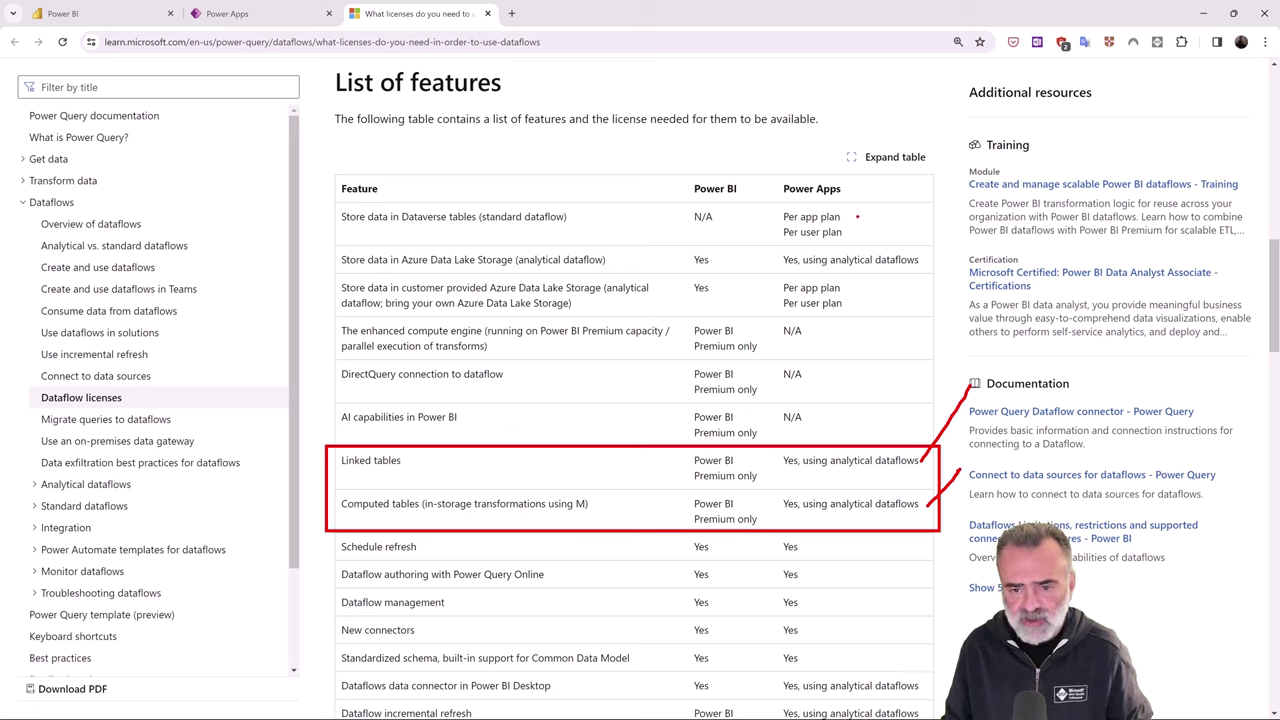
{"action": "left_click_drag", "start_coordinate": [763, 194], "coordinate": [932, 244]}
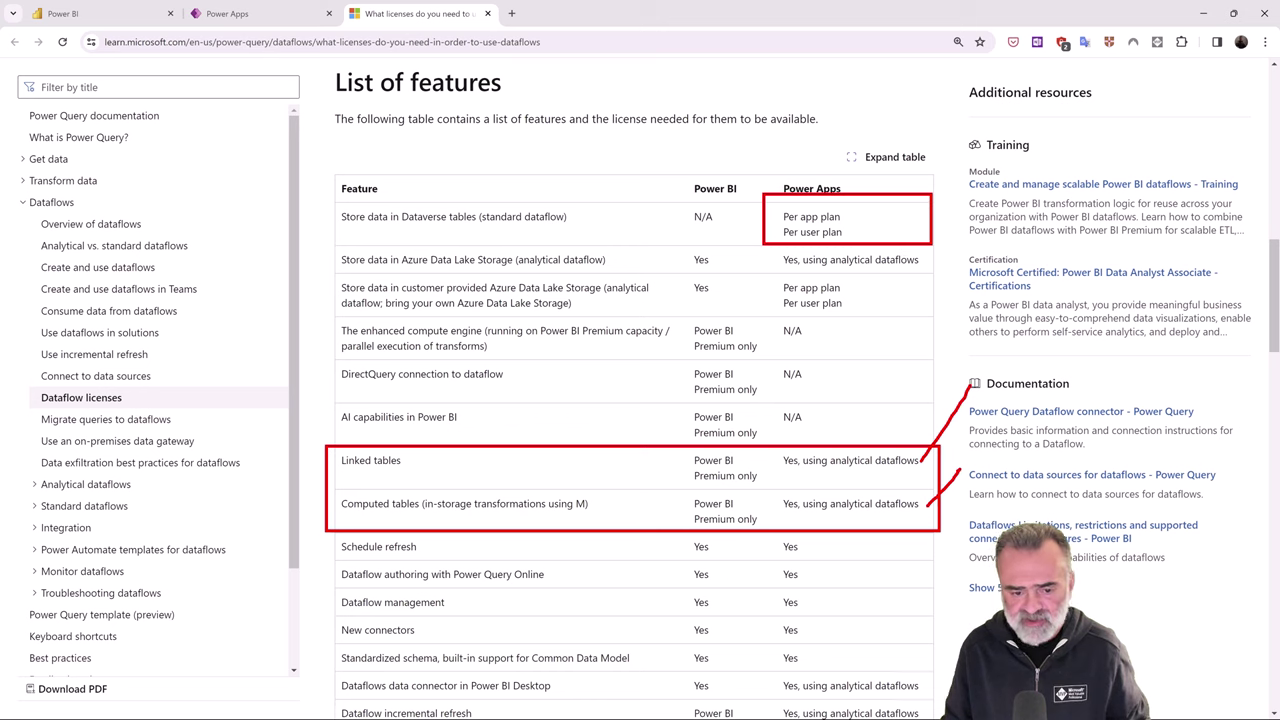
{"action": "left_click_drag", "start_coordinate": [682, 486], "coordinate": [750, 479]}
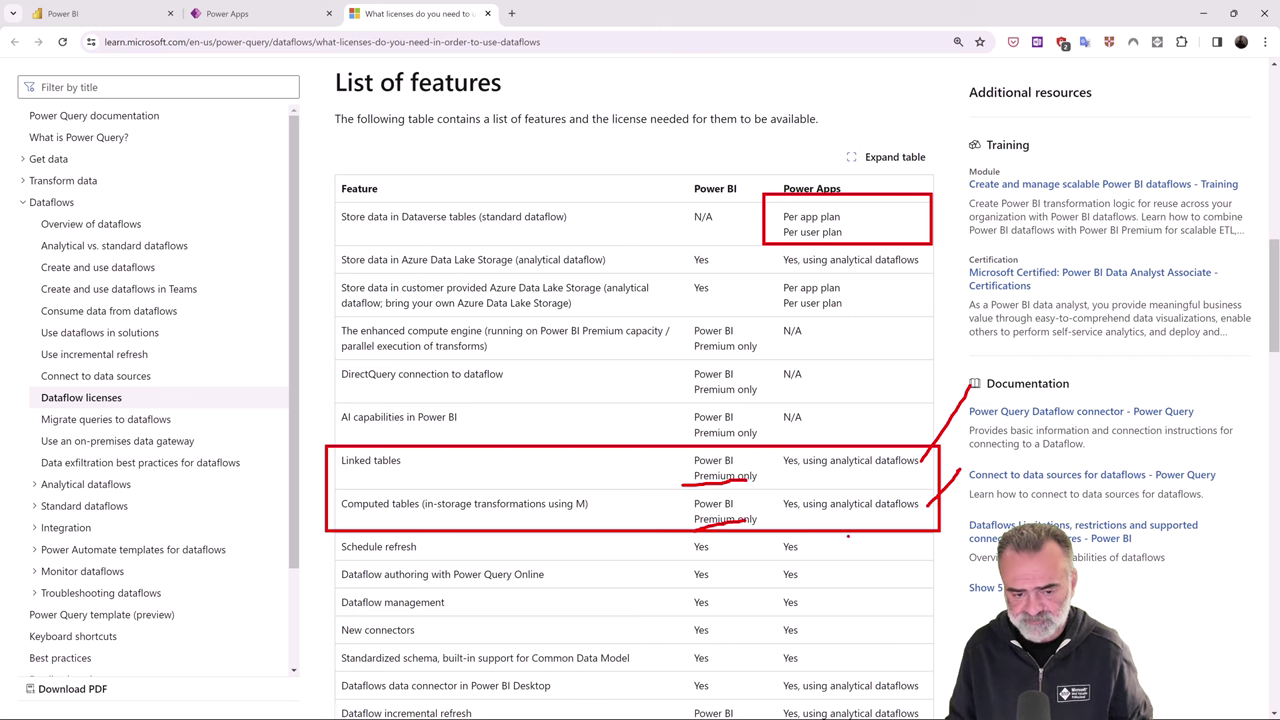
{"action": "key", "text": "Escape"}
Step: Examine the license requirements for dataflow incremental refresh at the end of the feature table
{"action": "scroll", "coordinate": [847, 545], "scroll_direction": "down", "scroll_amount": 4}
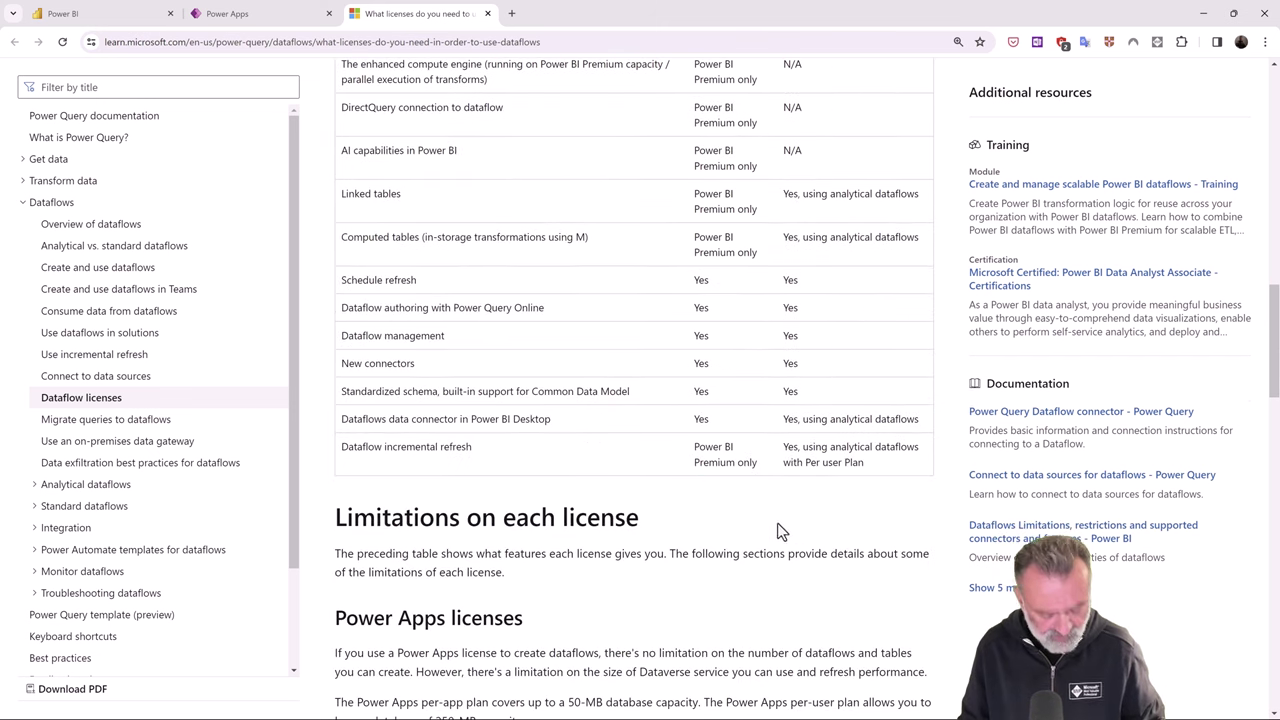
{"action": "key", "text": "ctrl+2"}
{"action": "left_click_drag", "start_coordinate": [324, 432], "coordinate": [995, 484]}
{"action": "left_click_drag", "start_coordinate": [742, 456], "coordinate": [782, 396]}
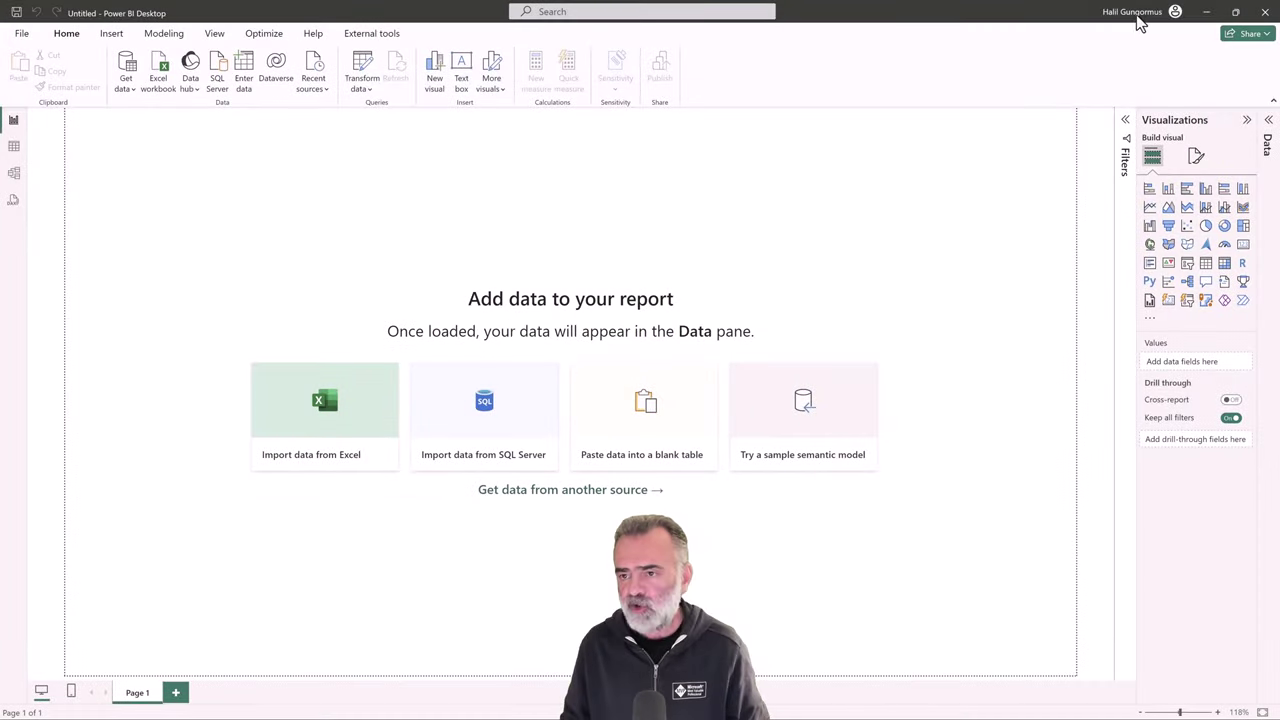
Step: In Power BI Desktop, check the signed-in account and connect to Dataflows as the data source
{"action": "left_click", "coordinate": [1138, 16]}
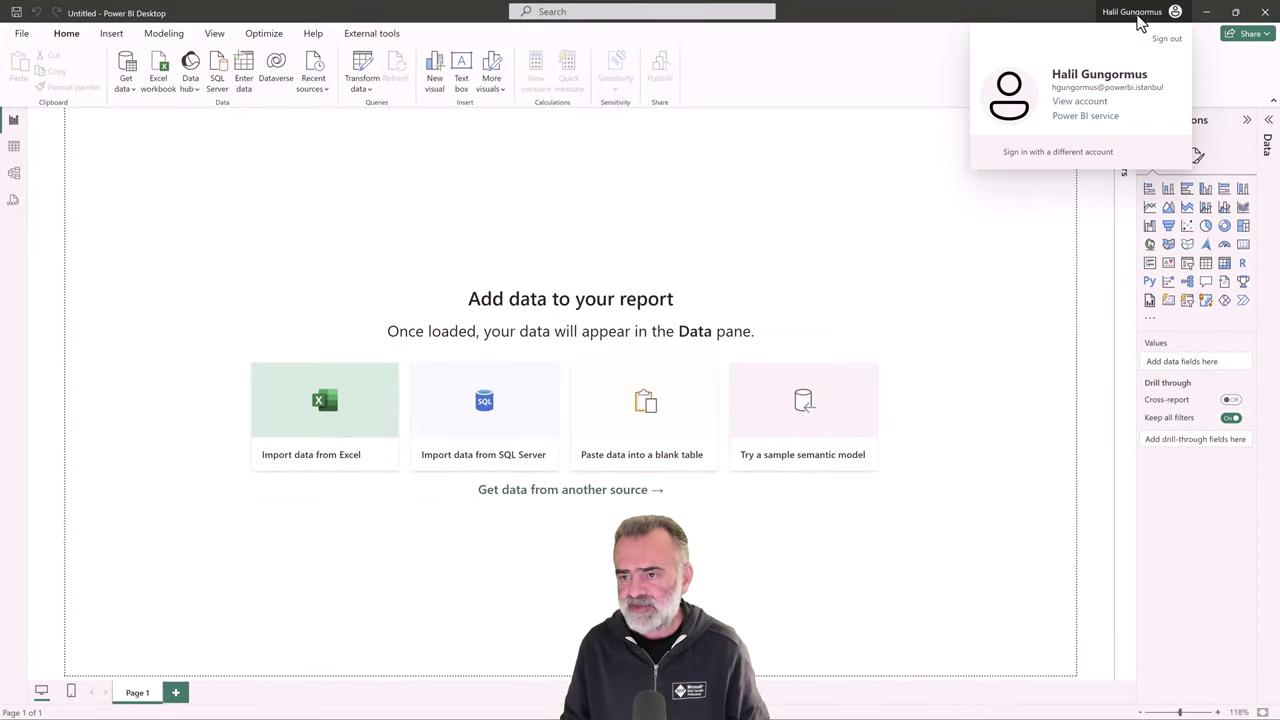
{"action": "left_click", "coordinate": [585, 208]}
{"action": "left_click", "coordinate": [128, 96]}
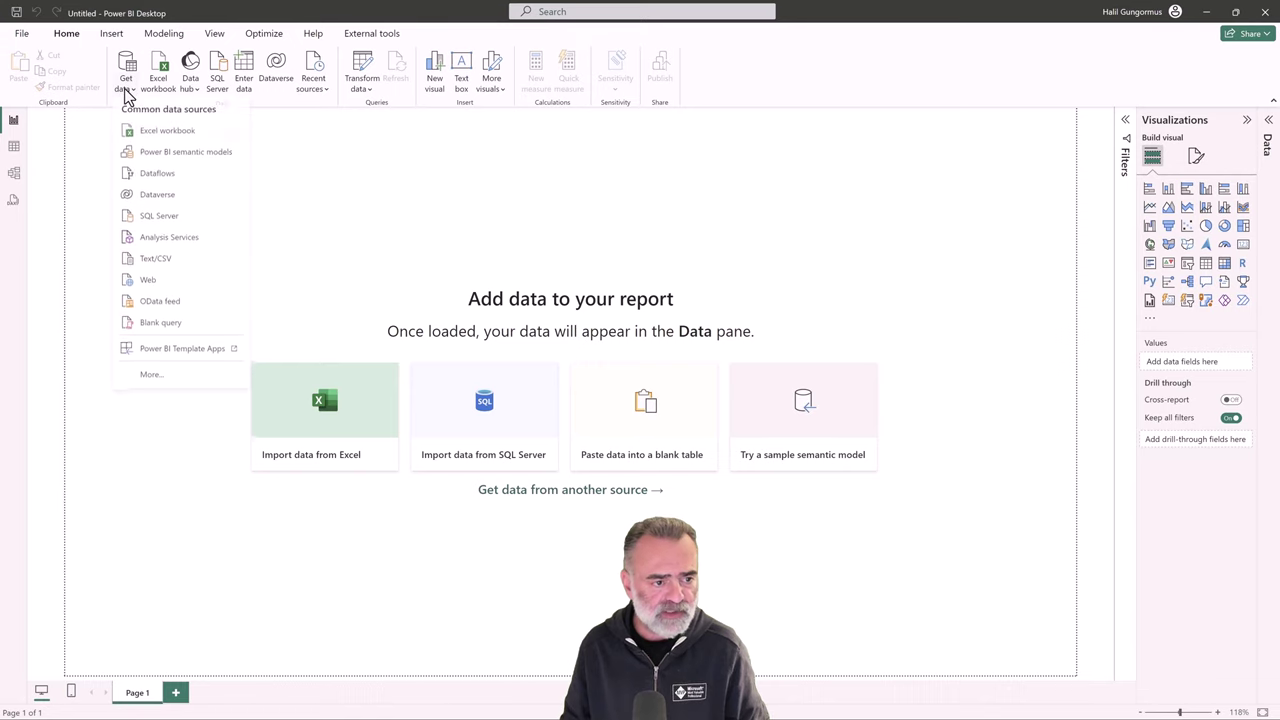
{"action": "left_click", "coordinate": [179, 176]}
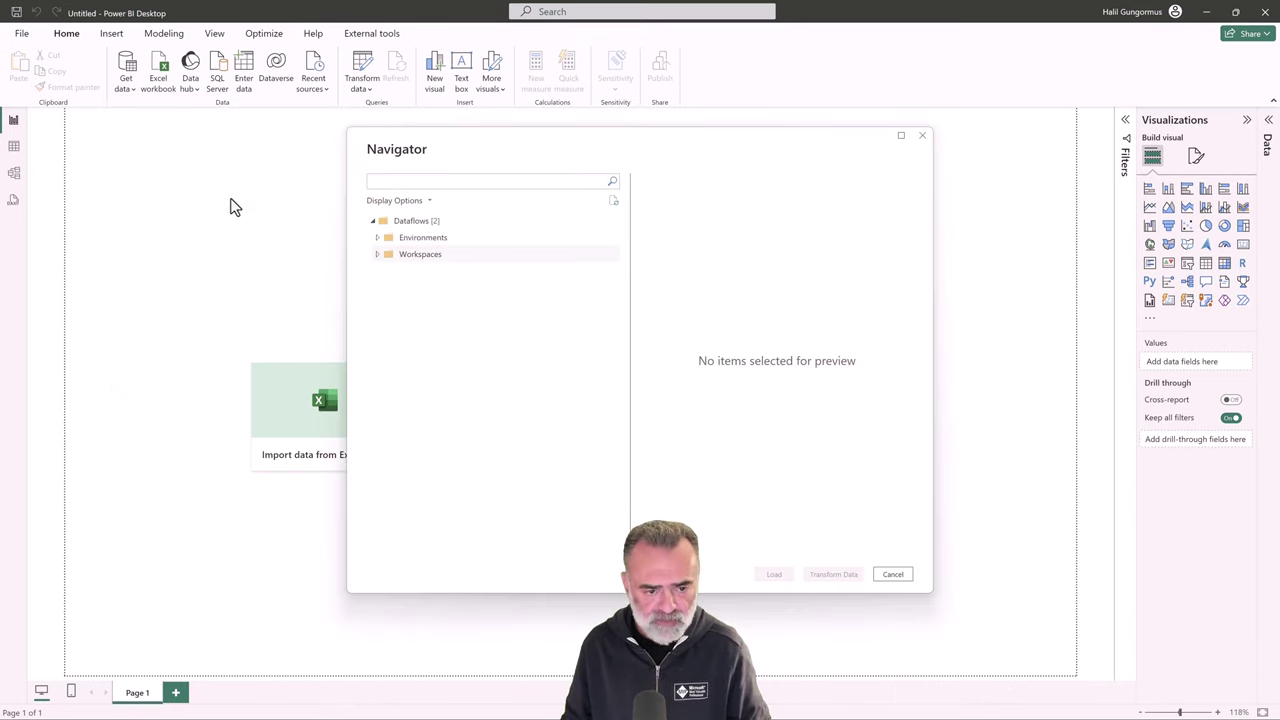
Step: Look through the dataflows in the DataFlow workspace, and collapse the Workspaces folder
{"action": "left_click", "coordinate": [377, 256]}
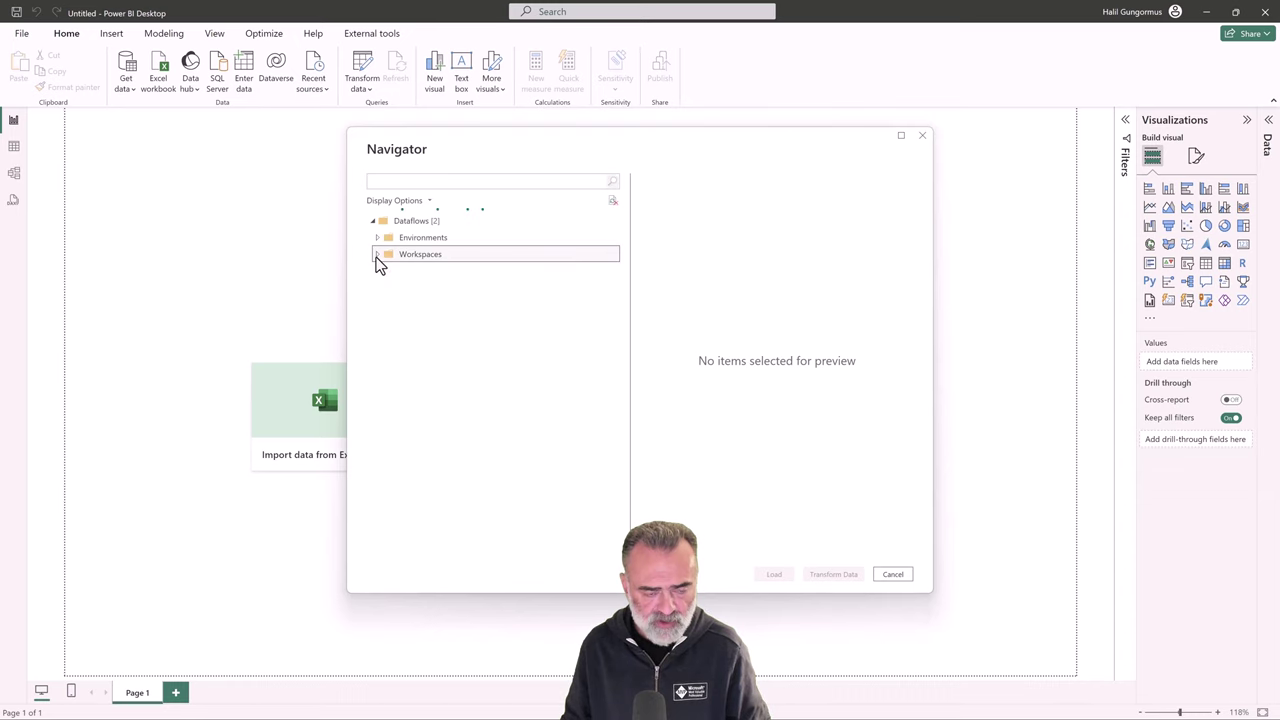
{"action": "left_click", "coordinate": [384, 274]}
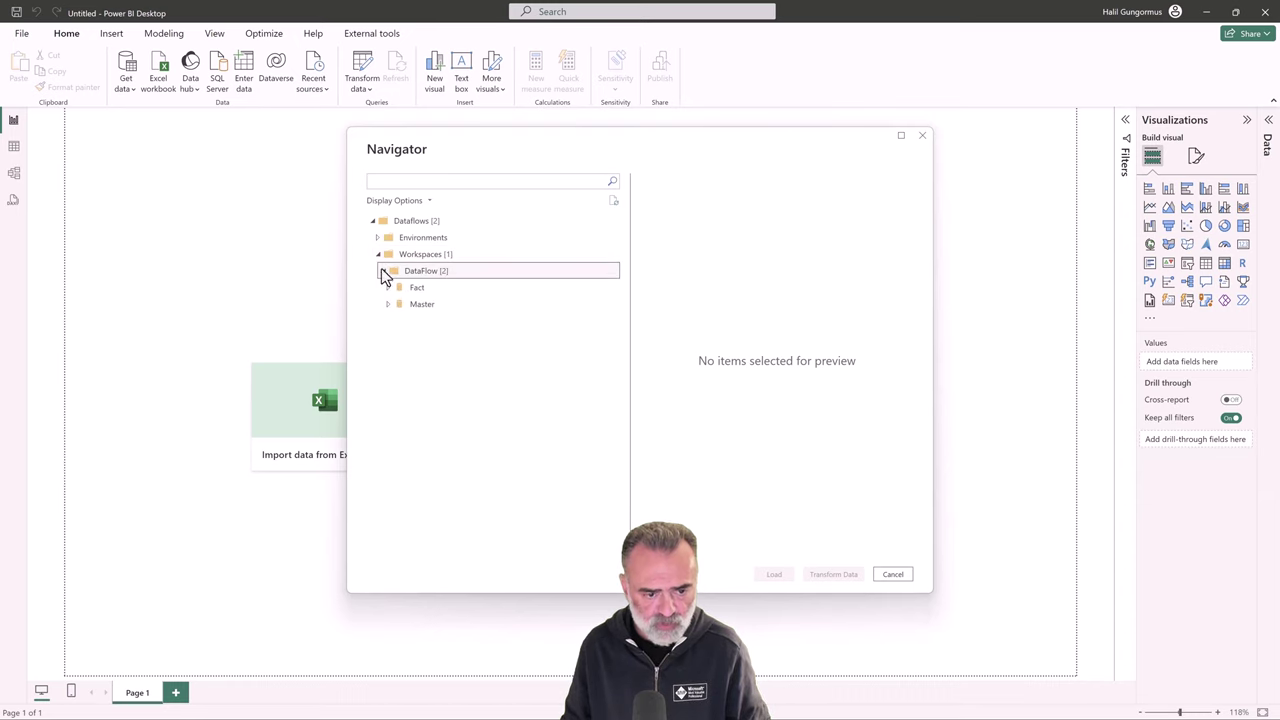
{"action": "left_click", "coordinate": [379, 256]}
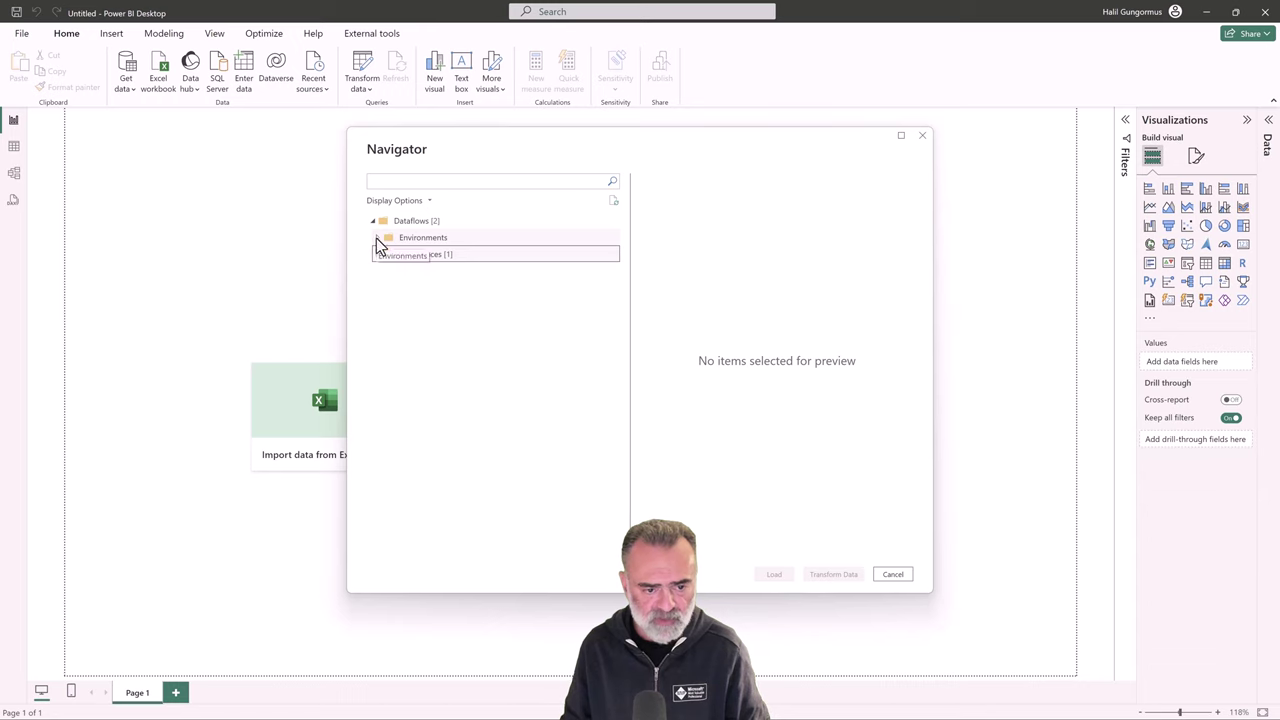
Step: Expand the PowerBI Istanbul (default) environment and its Transformasyon dataflow to list the tables
{"action": "left_click", "coordinate": [376, 238]}
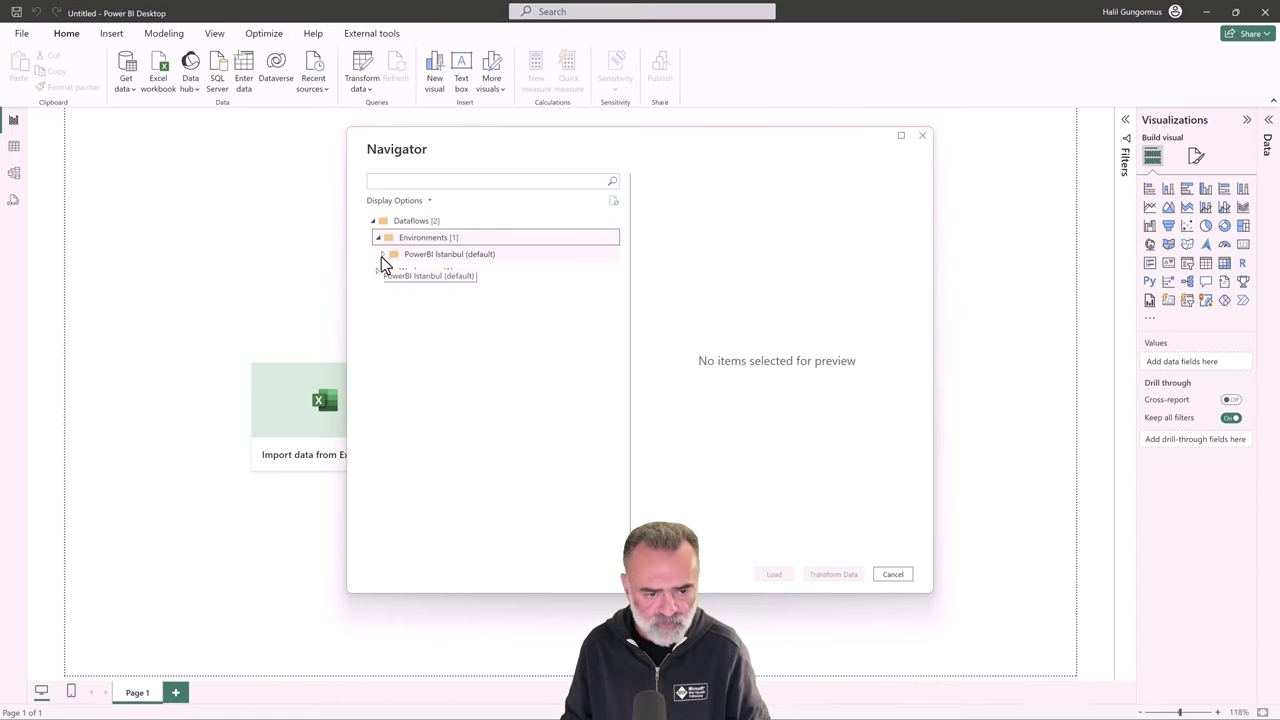
{"action": "left_click", "coordinate": [382, 256]}
{"action": "left_click", "coordinate": [382, 255]}
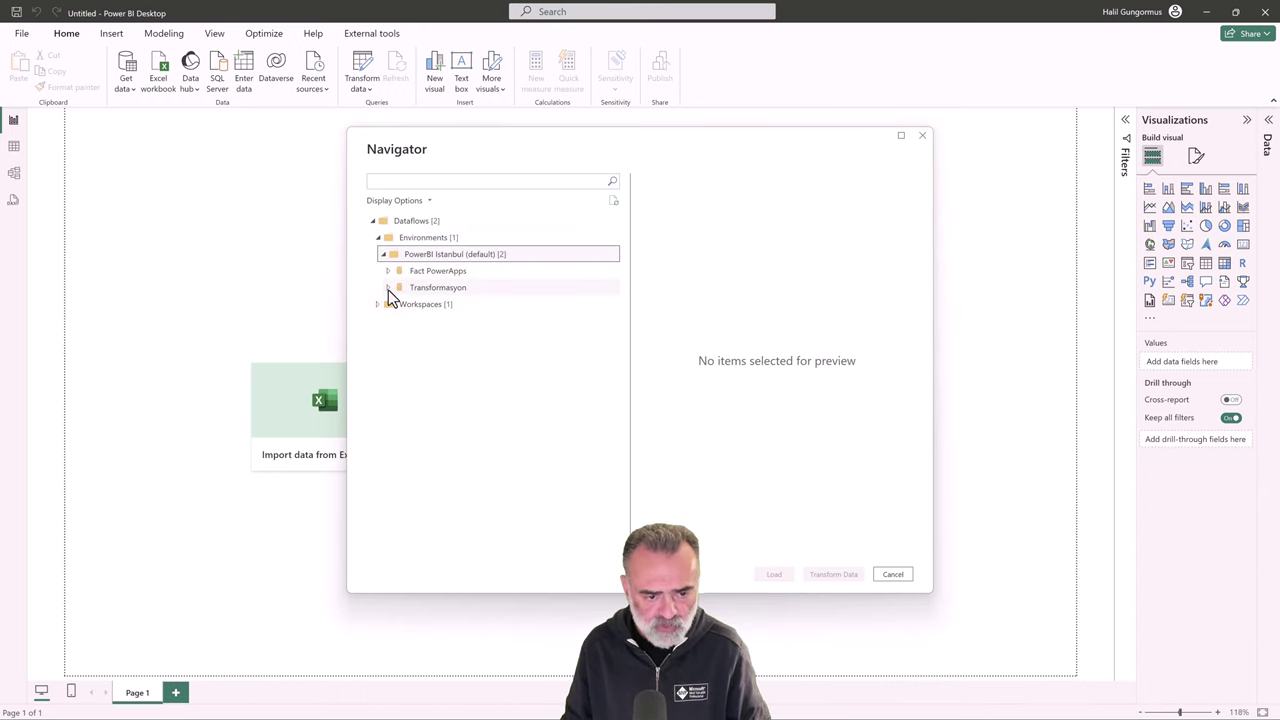
{"action": "left_click", "coordinate": [388, 288]}
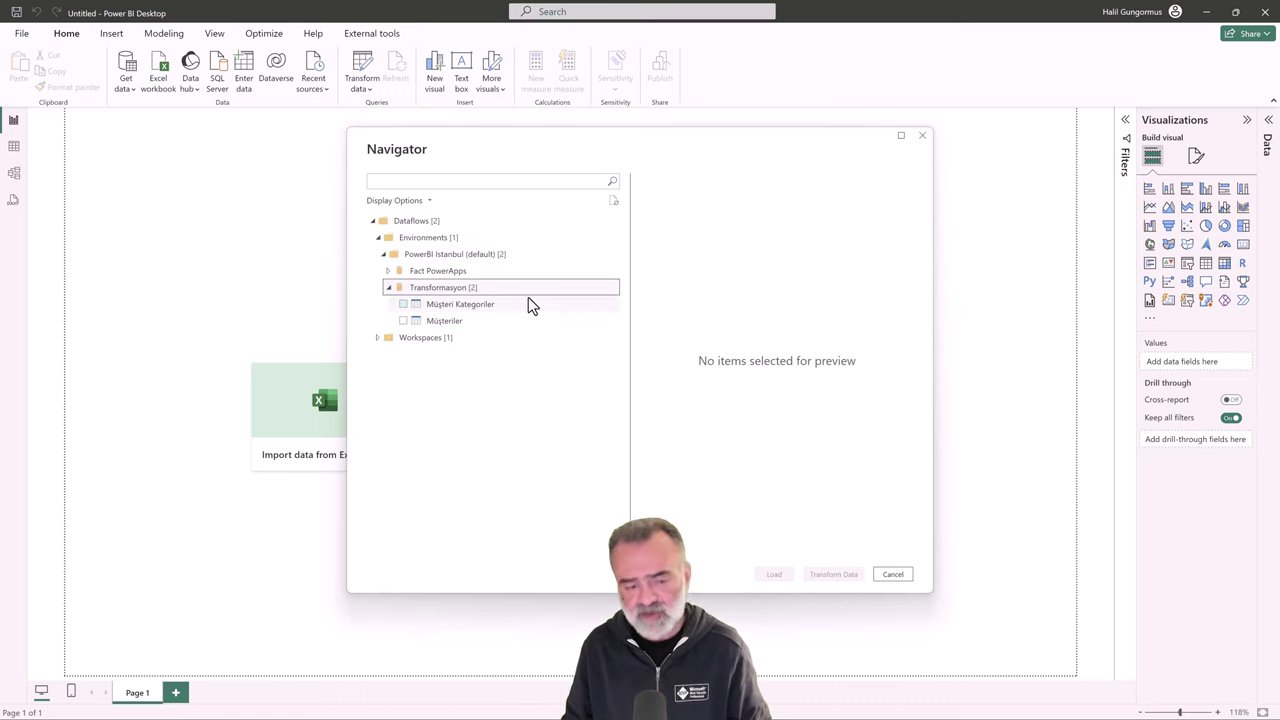
Step: Select the Müşteri Kategoriler and Müşteriler tables from Transformasyon and send them to Power Query for transformation
{"action": "left_click", "coordinate": [404, 304]}
{"action": "left_click", "coordinate": [403, 320]}
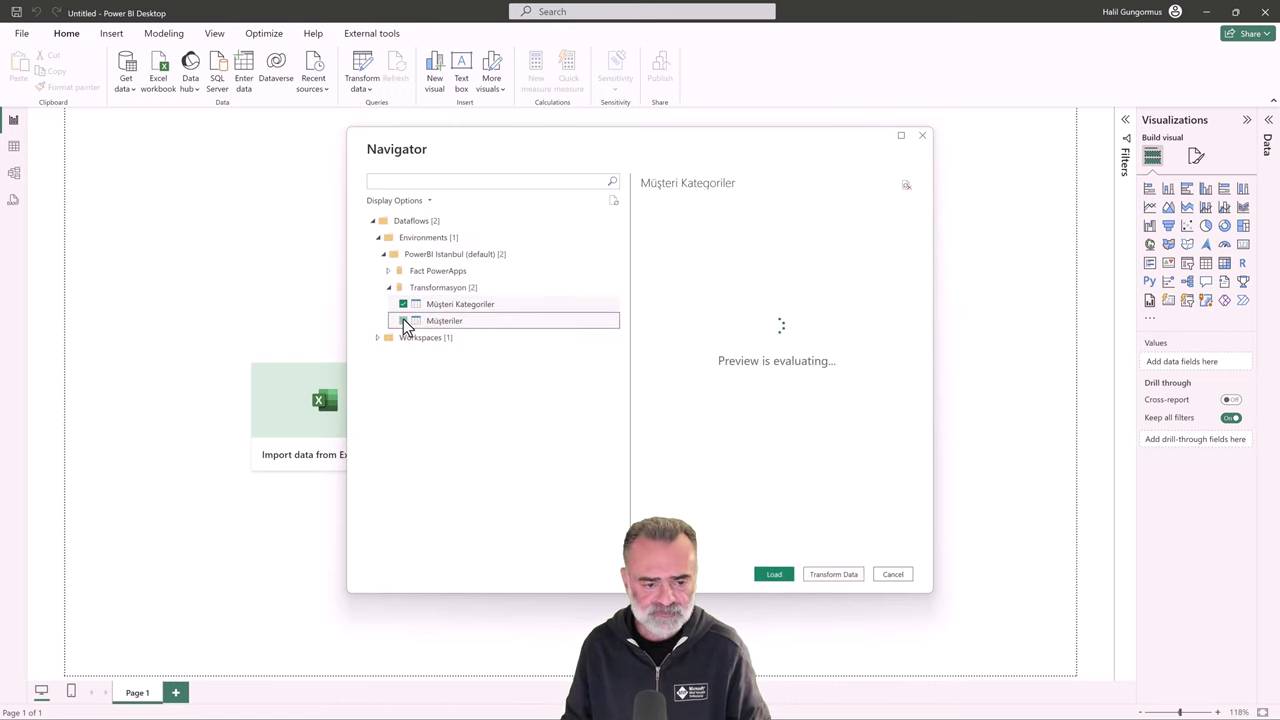
{"action": "left_click", "coordinate": [834, 575]}
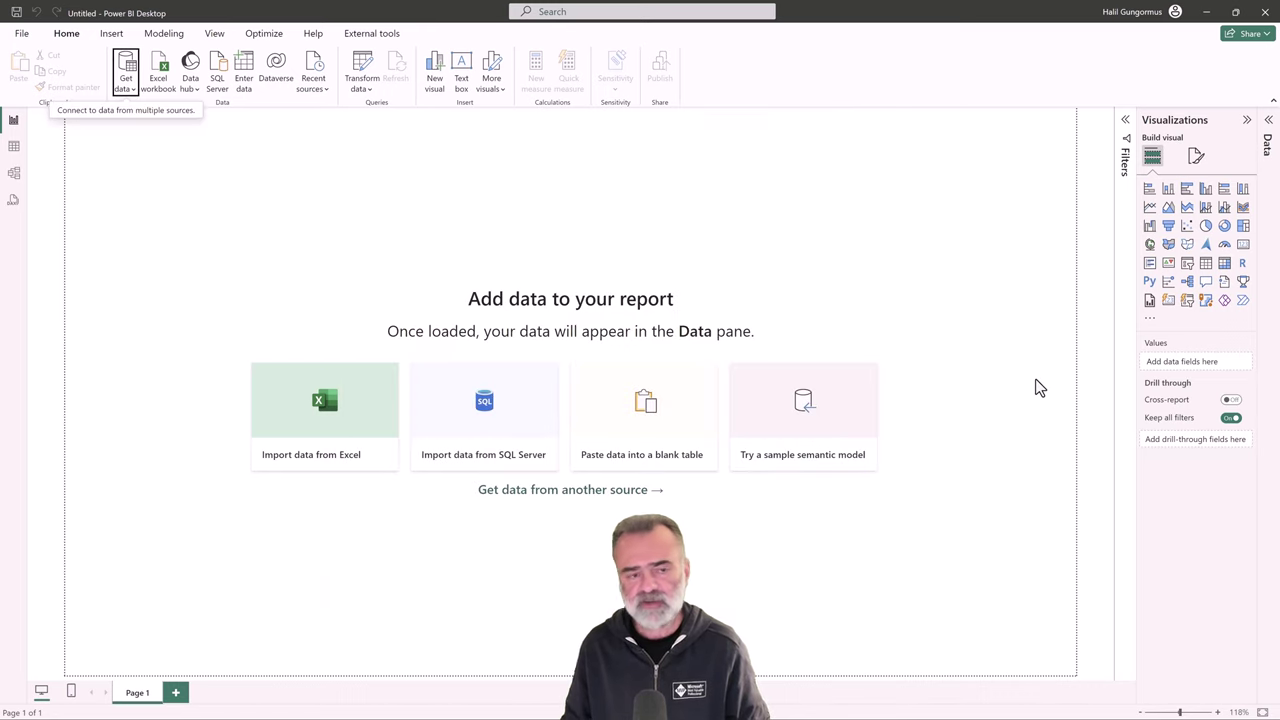